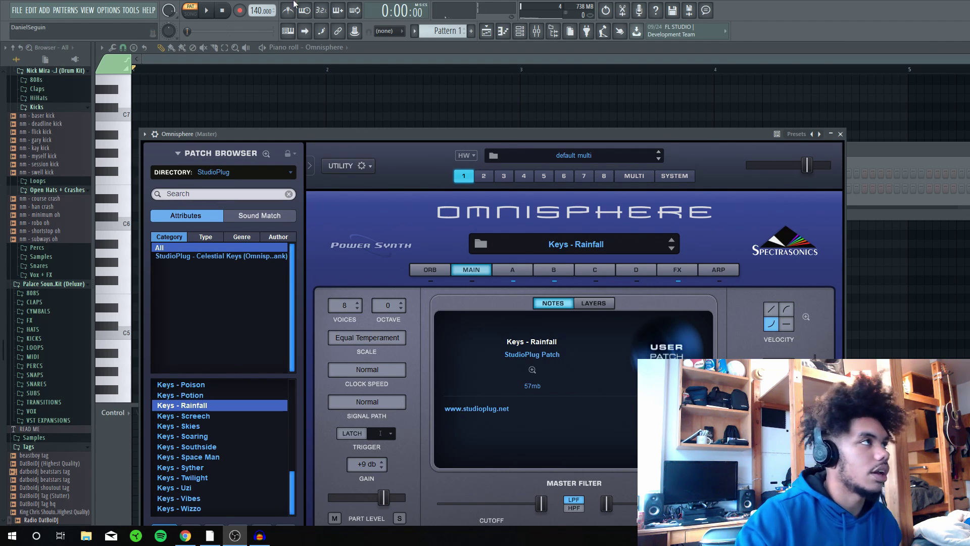
Step: Play a melody on the Omnisphere Keys - Rainfall patch with the metronome and dump the last 2 minutes of score log into Pattern 1
{"action": "left_click", "coordinate": [214, 12]}
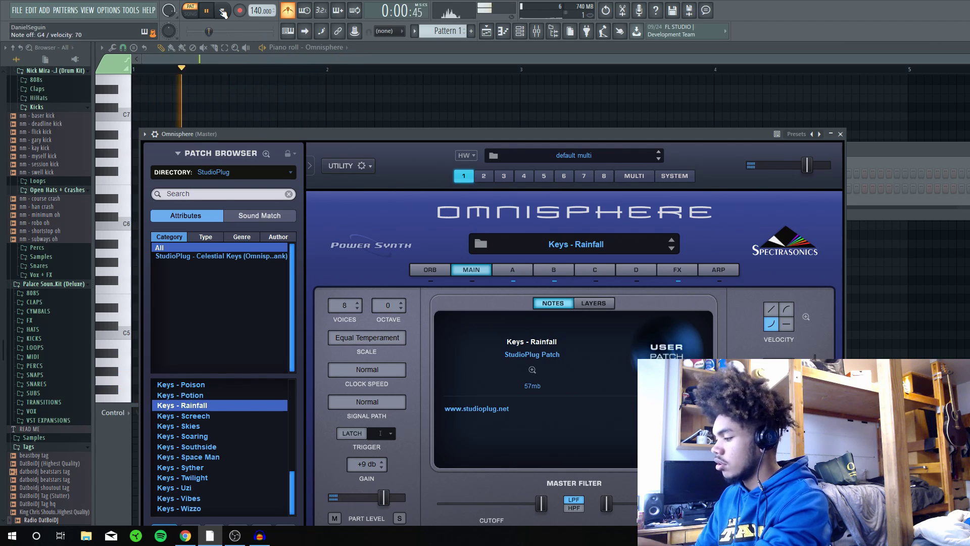
{"action": "left_click", "coordinate": [223, 12]}
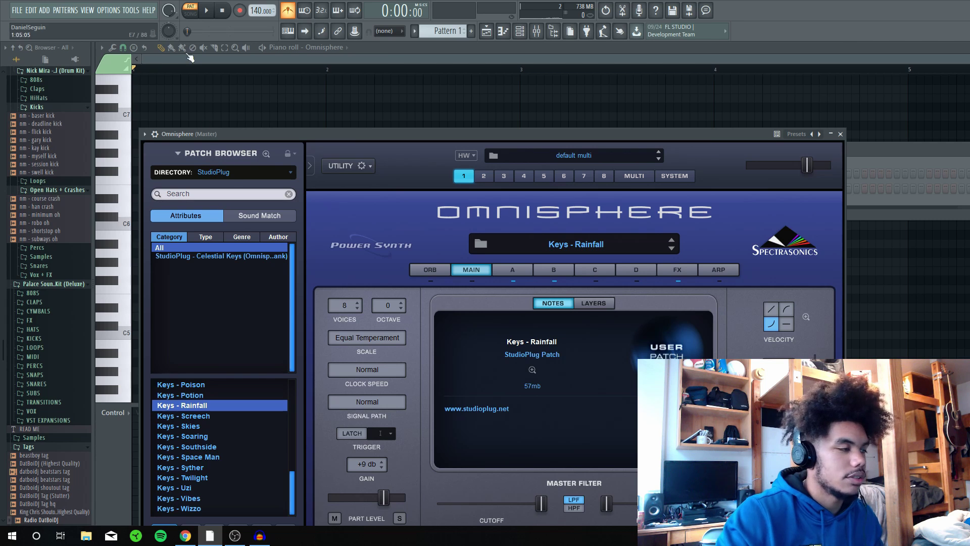
{"action": "left_click", "coordinate": [131, 9]}
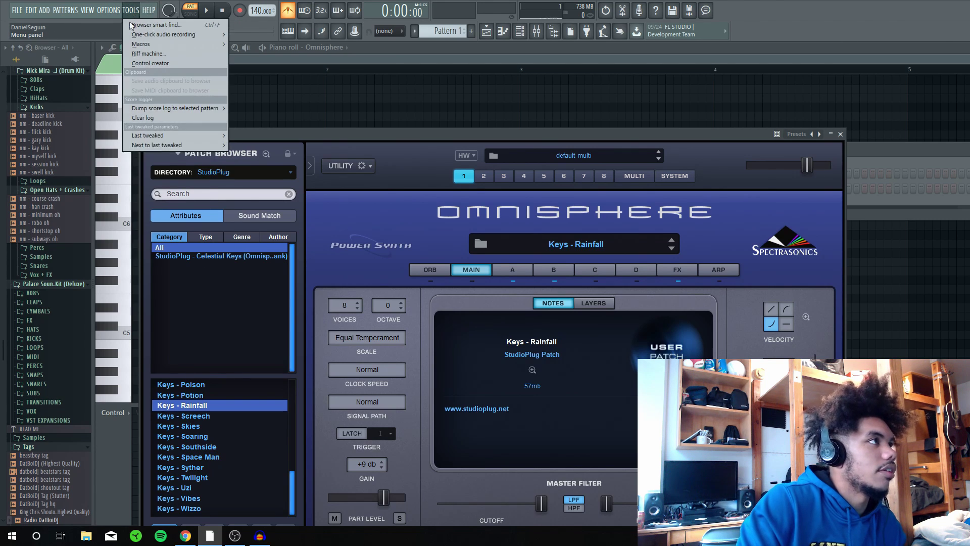
{"action": "mouse_move", "coordinate": [181, 107]}
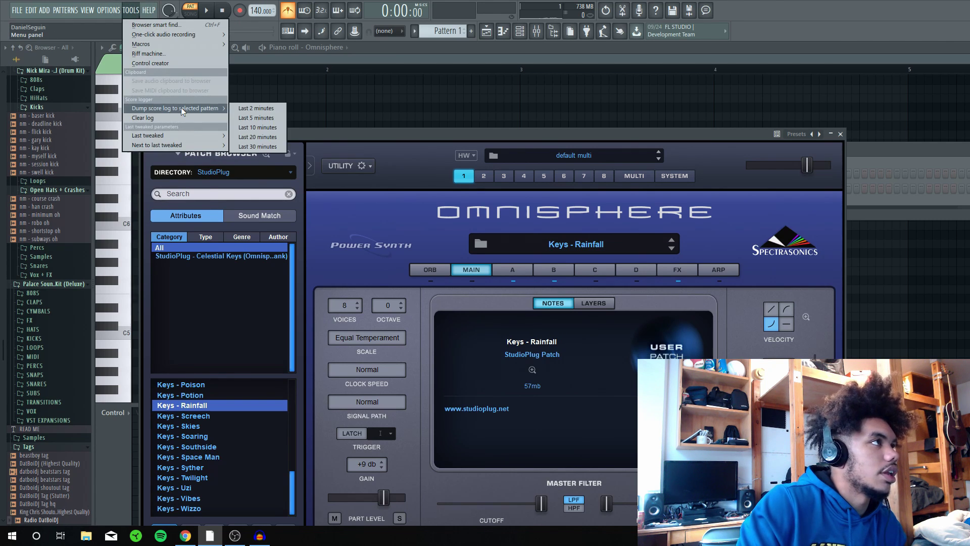
{"action": "left_click", "coordinate": [273, 108]}
Step: Close the Omnisphere and Channel rack windows and look over the logged melody notes in the piano roll
{"action": "left_click", "coordinate": [841, 134]}
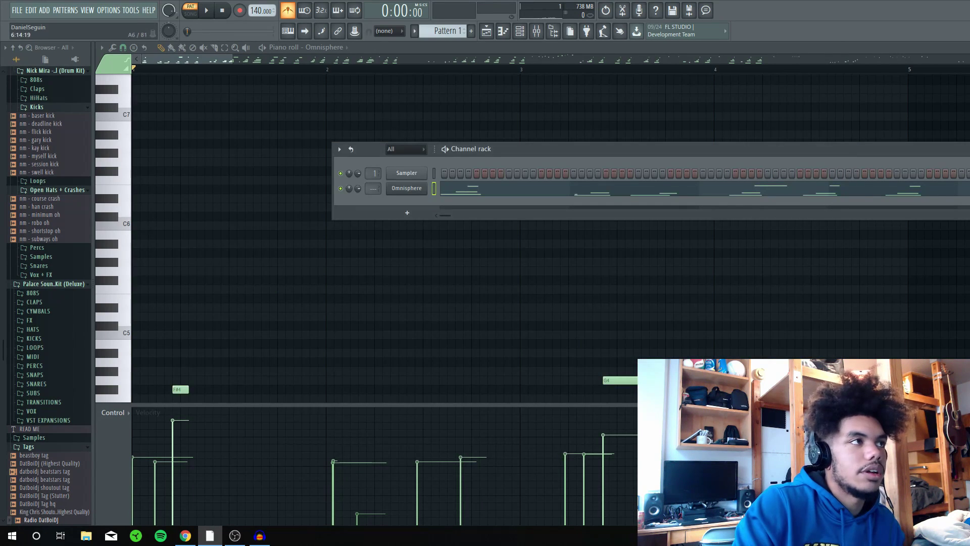
{"action": "left_click", "coordinate": [969, 149]}
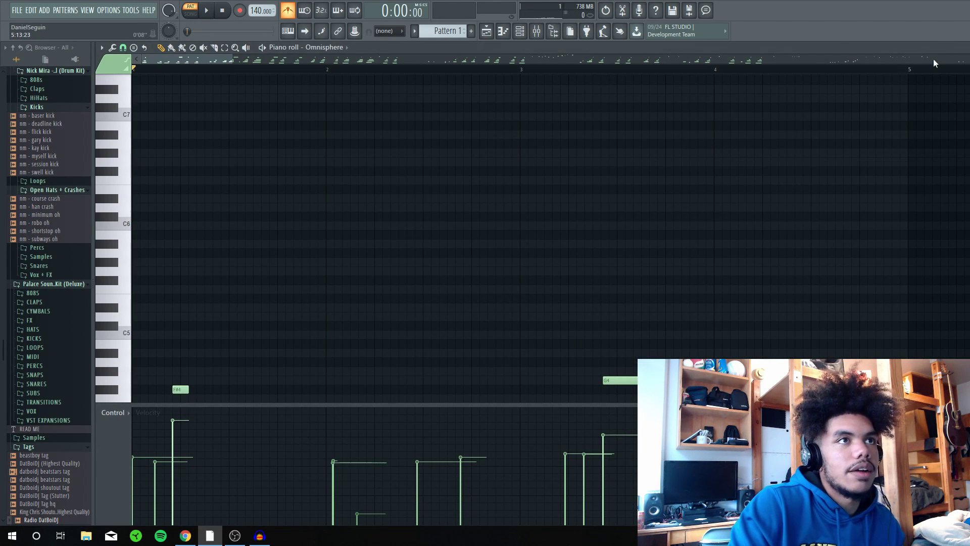
{"action": "scroll", "coordinate": [935, 61], "scroll_direction": "down", "scroll_amount": 8}
{"action": "scroll", "coordinate": [802, 152], "scroll_direction": "down", "scroll_amount": 6}
{"action": "scroll", "coordinate": [926, 61], "scroll_direction": "down", "scroll_amount": 3}
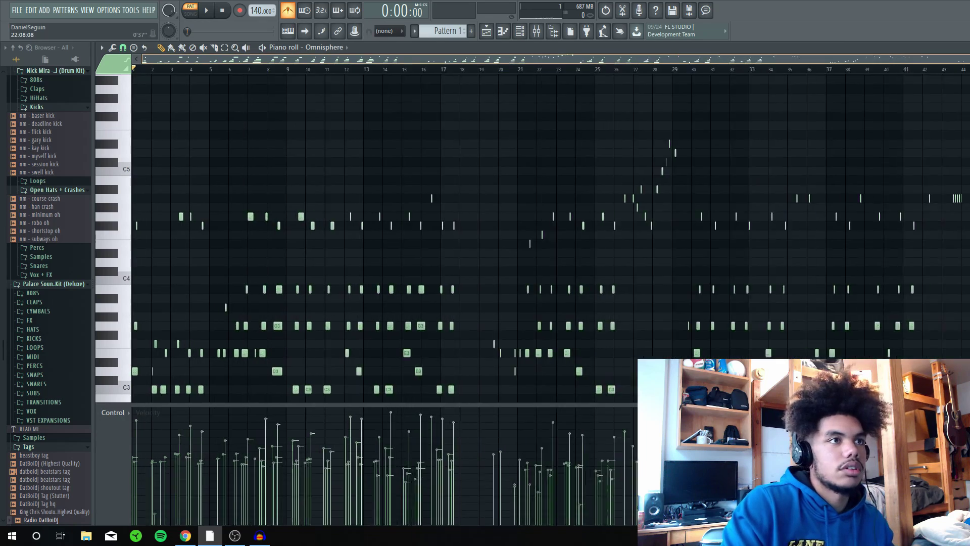
{"action": "scroll", "coordinate": [818, 100], "scroll_direction": "down", "scroll_amount": 4}
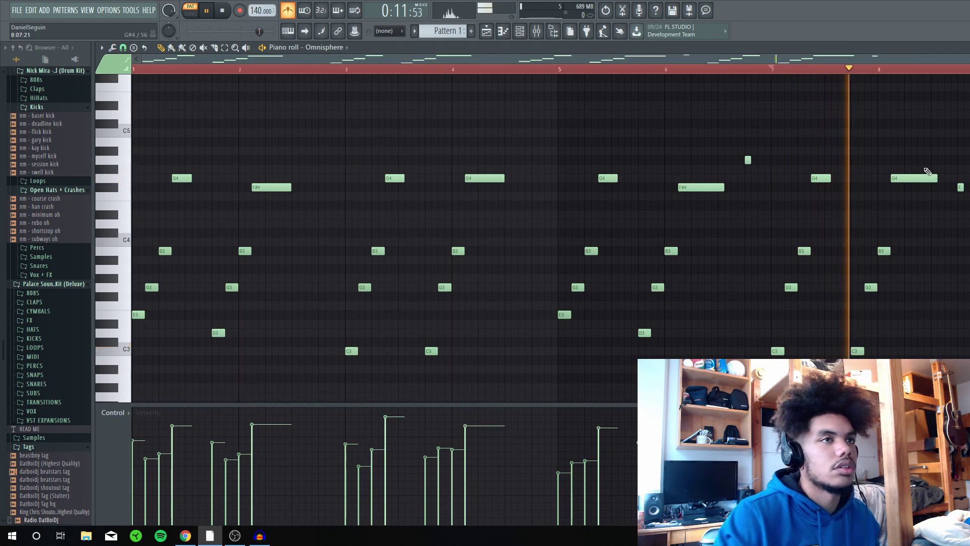
Step: Shorten the long G4 note in bar 8 and the long F#4 note in bar 6 by one step each
{"action": "left_click_drag", "start_coordinate": [938, 175], "coordinate": [932, 195]}
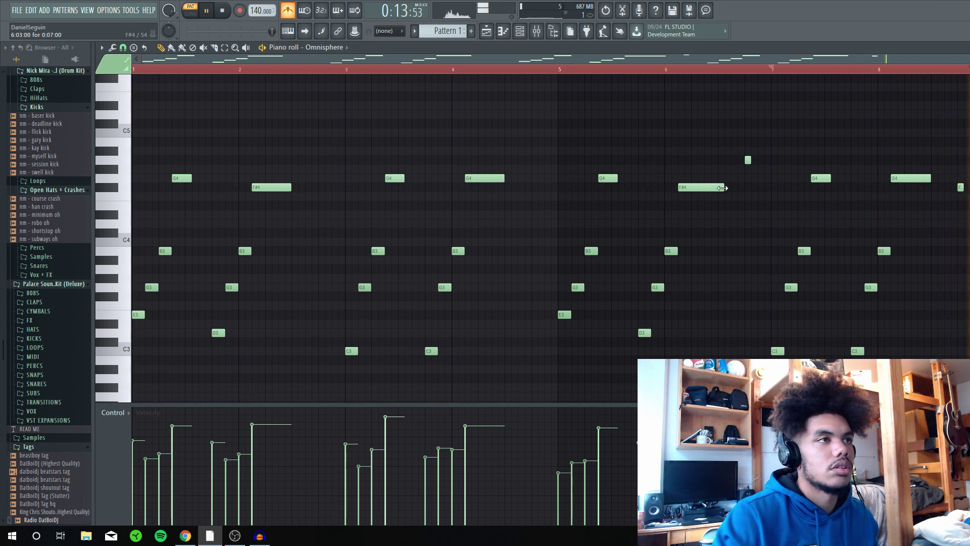
{"action": "left_click_drag", "start_coordinate": [724, 188], "coordinate": [716, 198]}
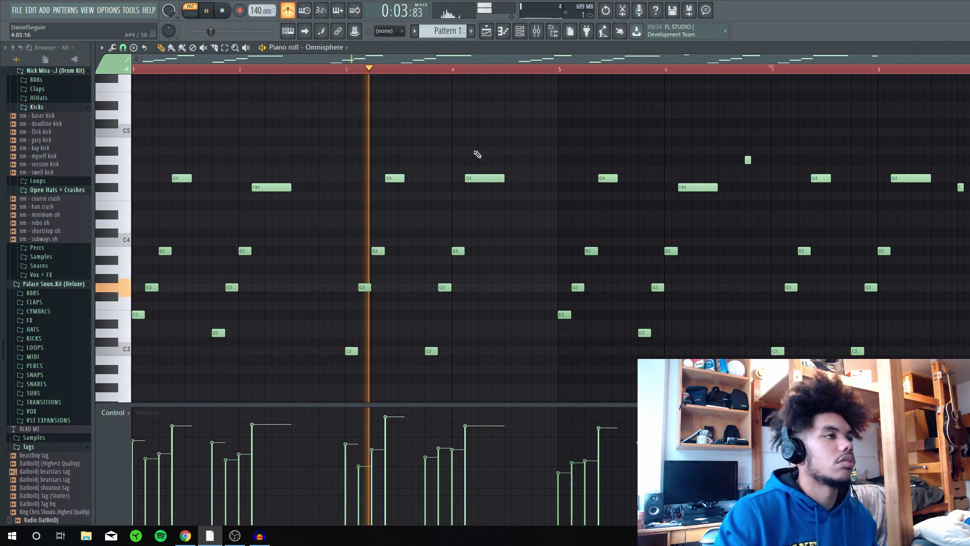
{"action": "key", "text": "space"}
Step: Transpose all the Omnisphere melody notes up three semitones, deselect them and stop playback
{"action": "key", "text": "ctrl+a"}
{"action": "key", "text": "shift+Up"}
{"action": "key", "text": "shift+Up"}
{"action": "key", "text": "shift+Up"}
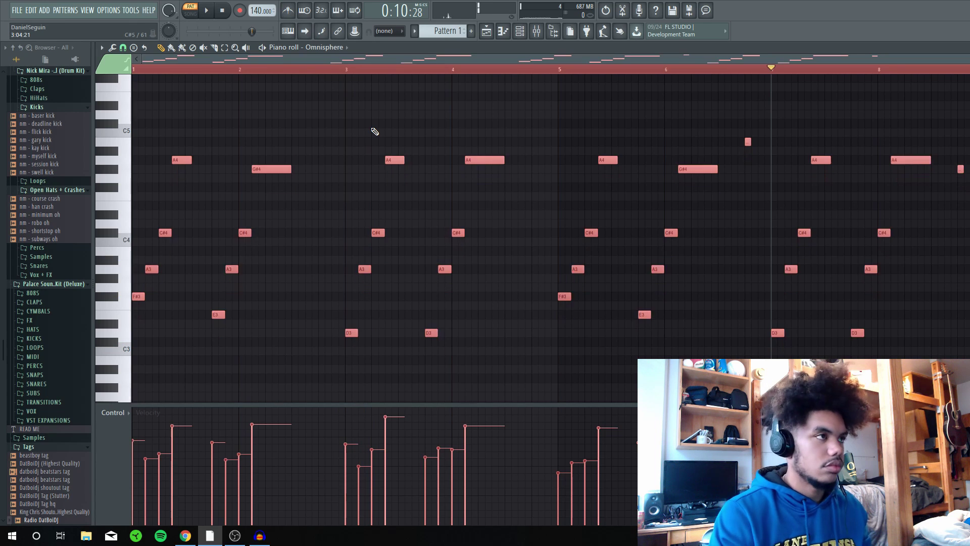
{"action": "key", "text": "space"}
{"action": "key", "text": "ctrl+d"}
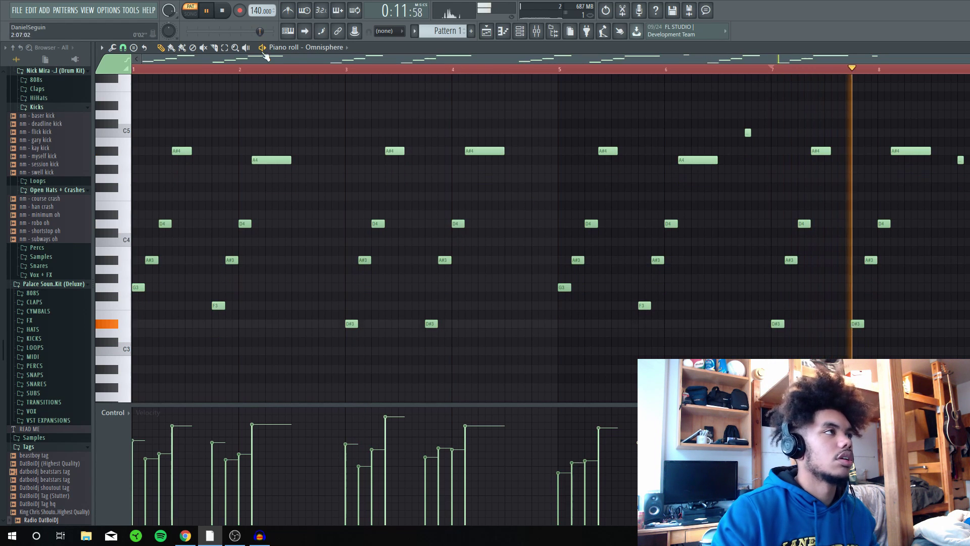
{"action": "double_click", "coordinate": [222, 11]}
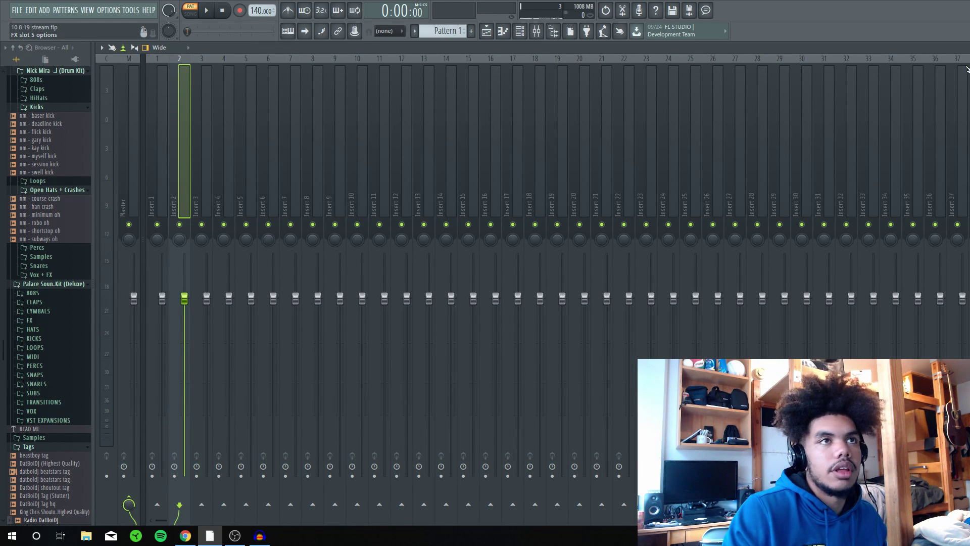
Step: Load the RC-20 Retro Color effect on mixer Insert 2 and continue in its trial mode
{"action": "left_click", "coordinate": [967, 70]}
{"action": "scroll", "coordinate": [584, 354], "scroll_direction": "down", "scroll_amount": 10}
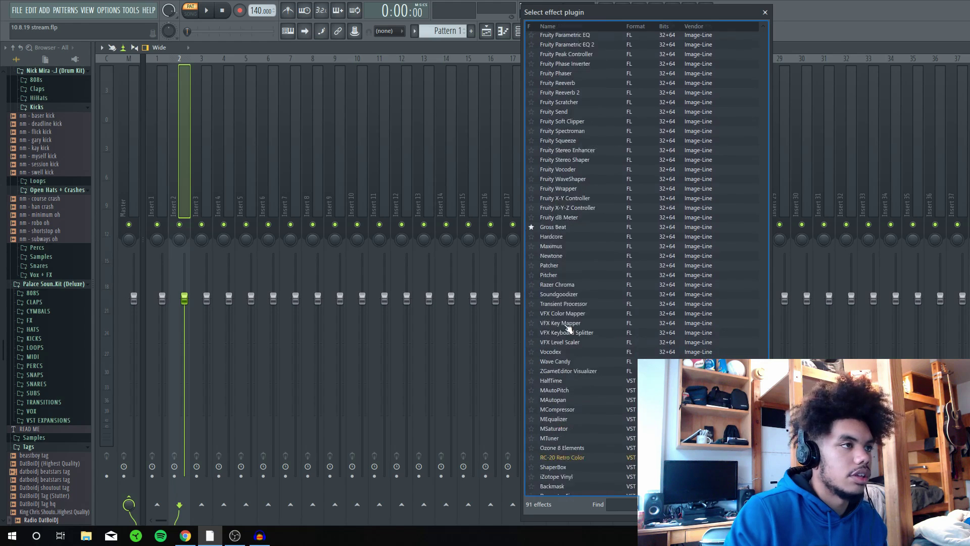
{"action": "scroll", "coordinate": [571, 364], "scroll_direction": "down", "scroll_amount": 3}
{"action": "left_click", "coordinate": [582, 373]}
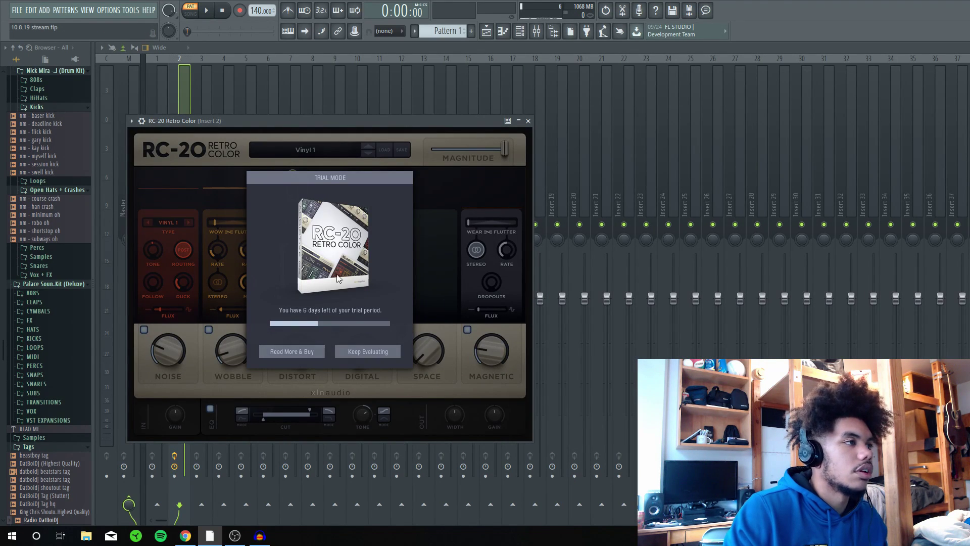
{"action": "left_click", "coordinate": [371, 351]}
Step: Audition the RC-20 Retro Color presets from Vinyl 1 through Vinyl 4 while the melody plays
{"action": "key", "text": "space"}
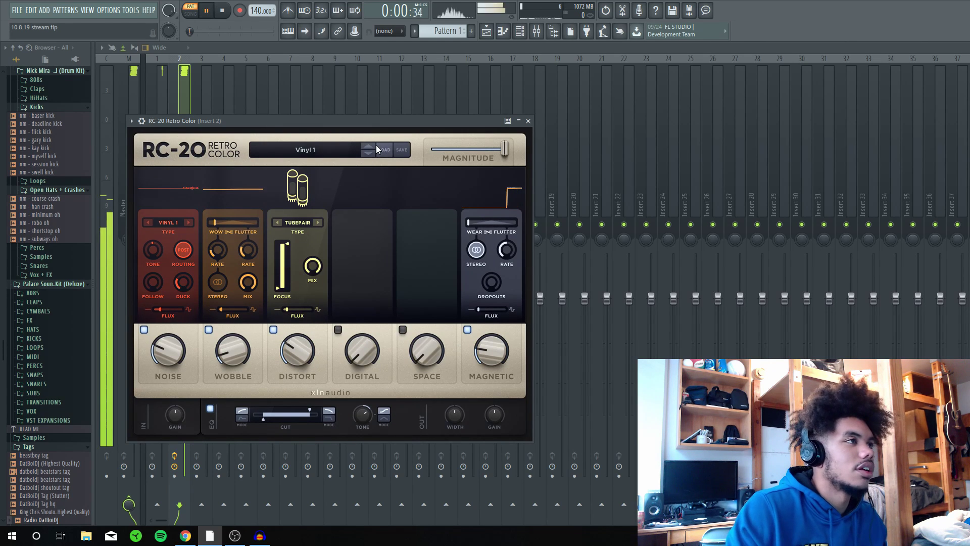
{"action": "left_click", "coordinate": [368, 153]}
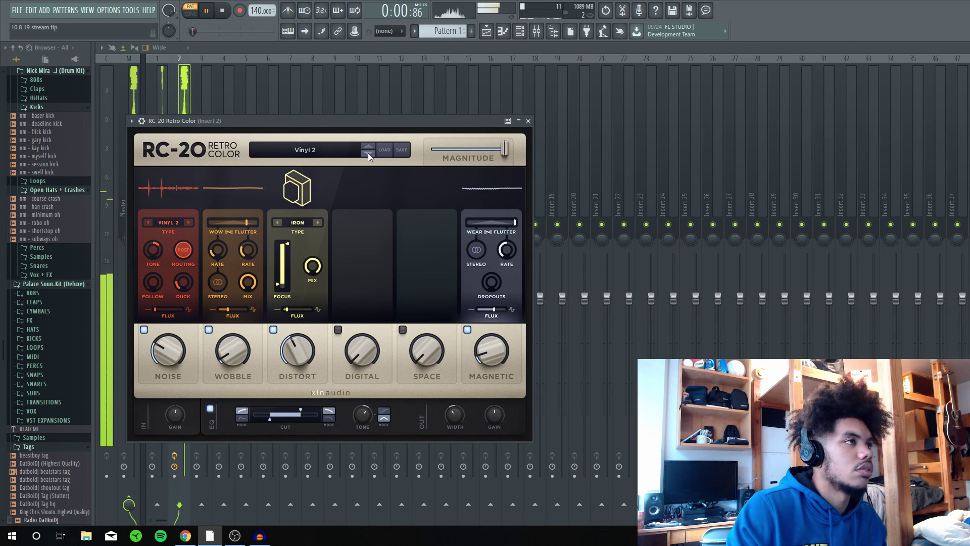
{"action": "left_click", "coordinate": [371, 153]}
{"action": "left_click", "coordinate": [371, 153]}
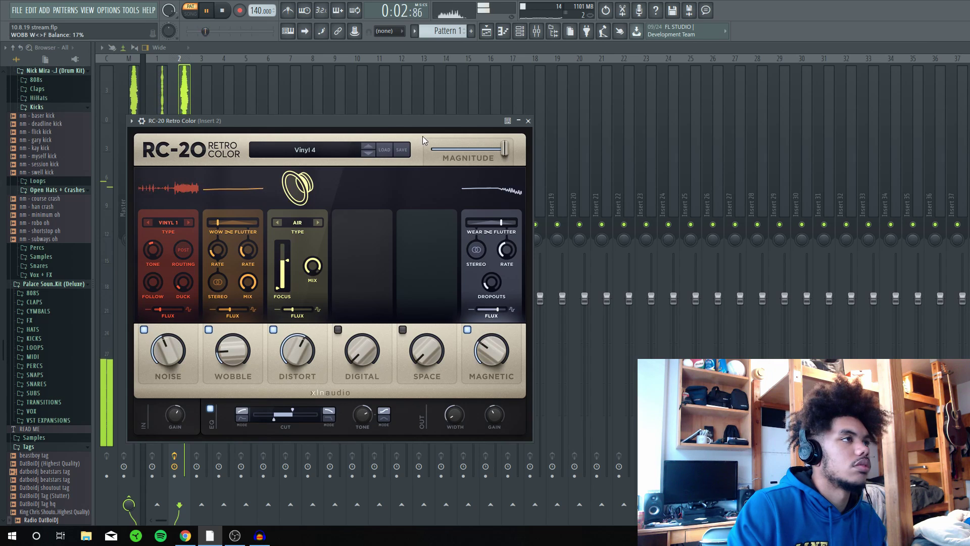
Step: Lower the volume fader of Insert 2 and choose the Digital LPF preset in RC-20 Retro Color
{"action": "left_click_drag", "start_coordinate": [372, 121], "coordinate": [671, 111]}
{"action": "left_click_drag", "start_coordinate": [186, 299], "coordinate": [184, 329]}
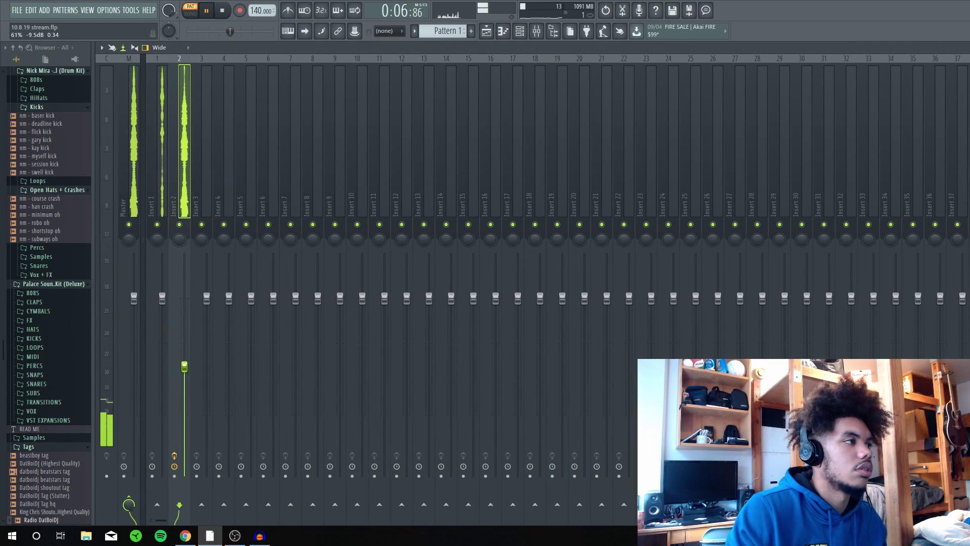
{"action": "left_click", "coordinate": [666, 143]}
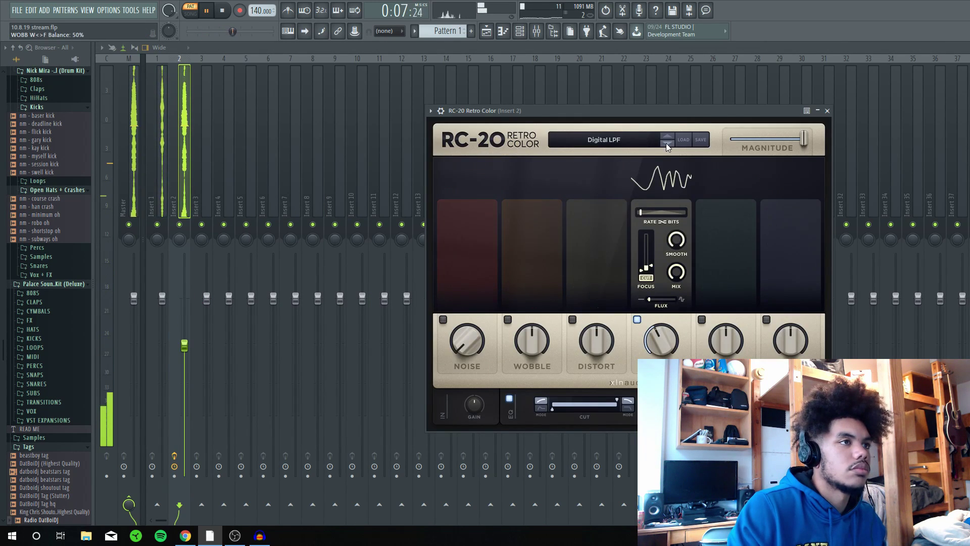
{"action": "left_click", "coordinate": [666, 143]}
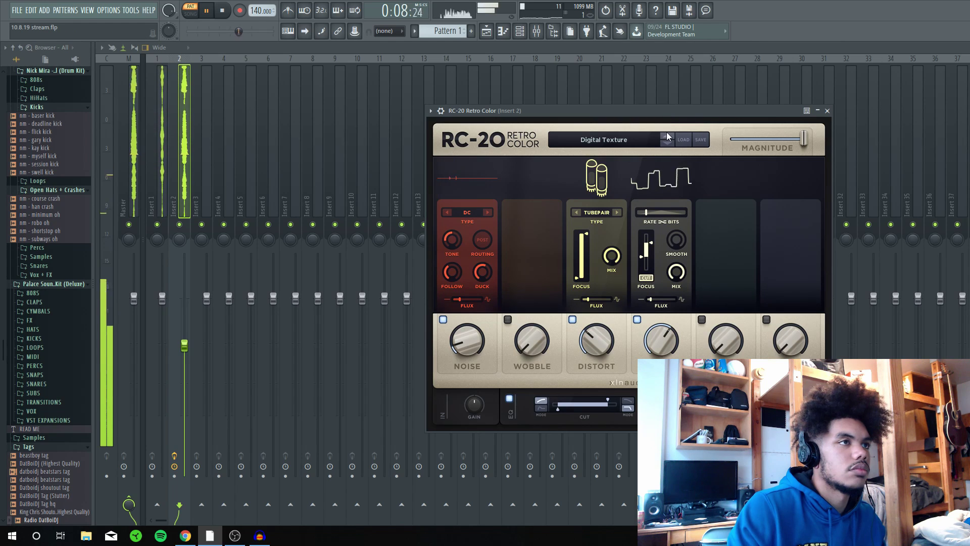
{"action": "left_click", "coordinate": [668, 138]}
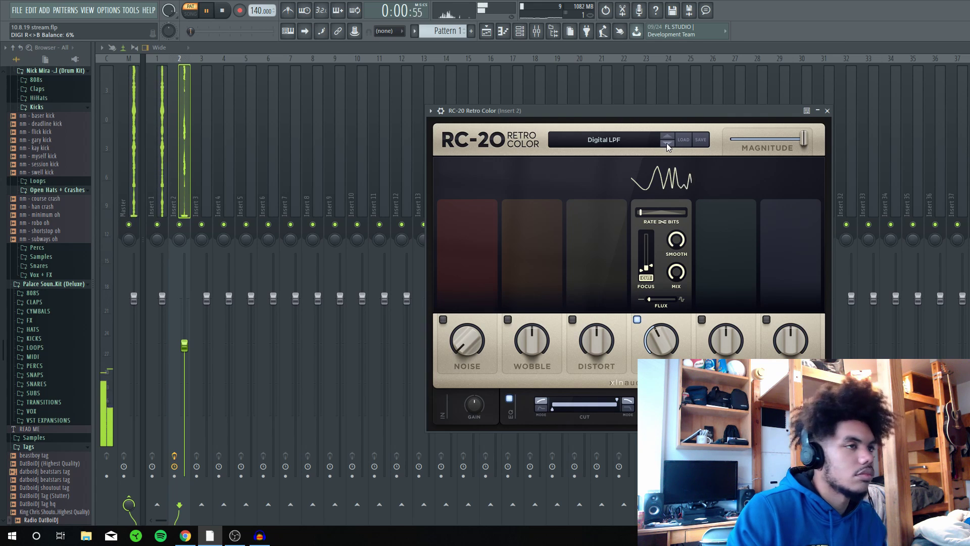
{"action": "key", "text": "space"}
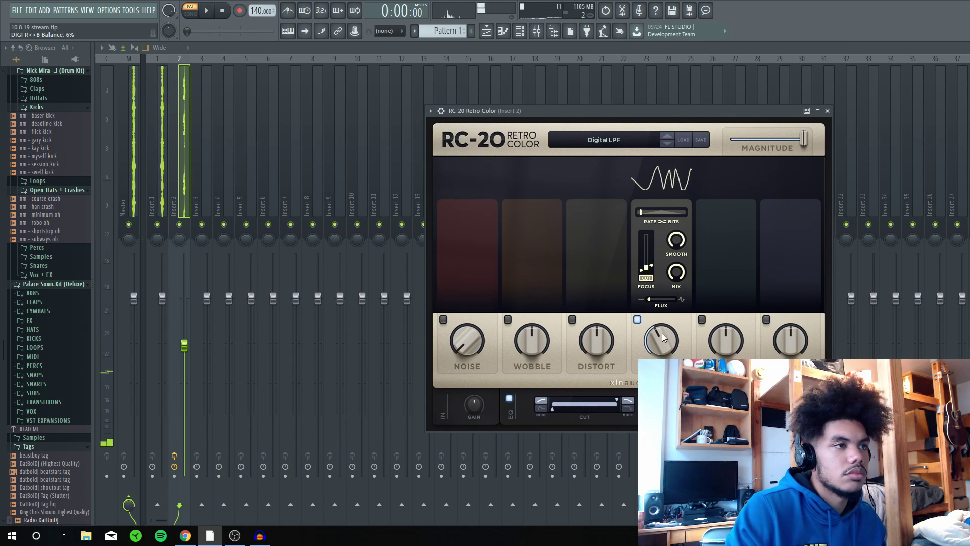
Step: Solo mixer Insert 2 and play the pattern to hear the melody through its effect
{"action": "right_click", "coordinate": [179, 226]}
{"action": "key", "text": "space"}
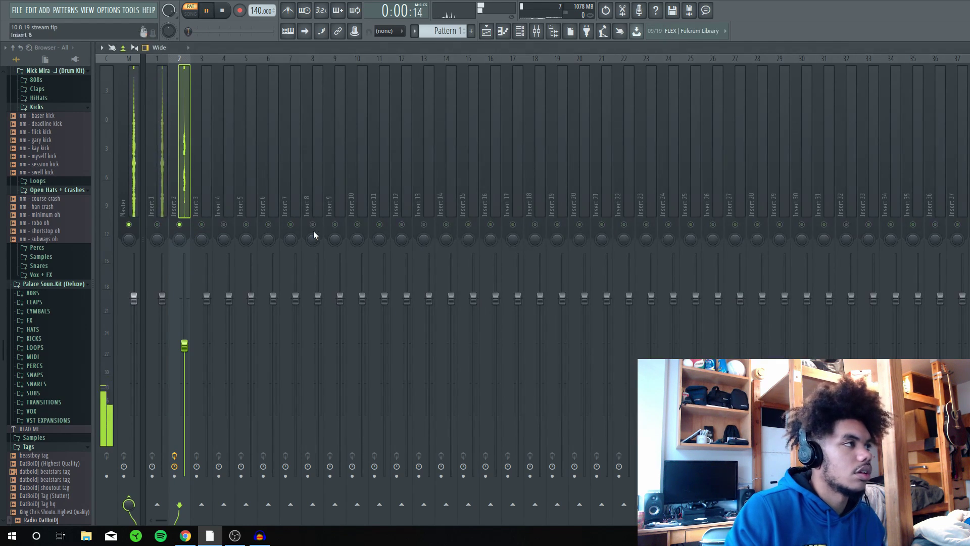
{"action": "key", "text": "F6"}
{"action": "key", "text": "F6"}
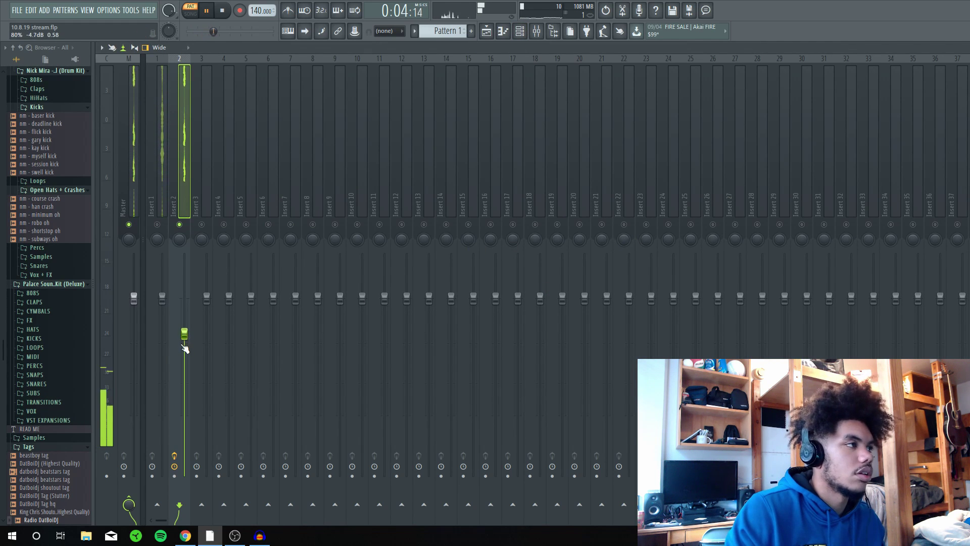
Step: Raise the volume fader of Insert 2 partway back up and switch mixer Insert 1 back on
{"action": "left_click_drag", "start_coordinate": [190, 338], "coordinate": [185, 332]}
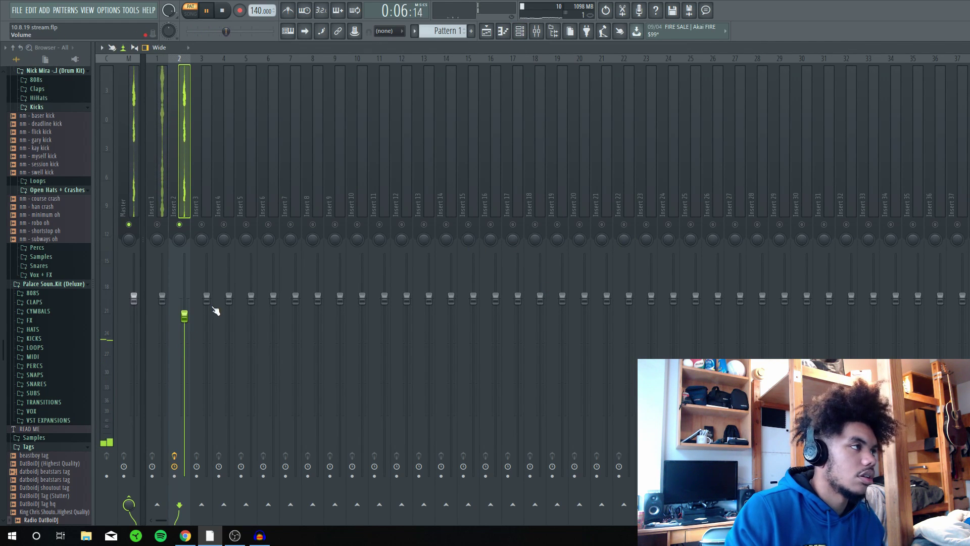
{"action": "key", "text": "F6"}
{"action": "key", "text": "F6"}
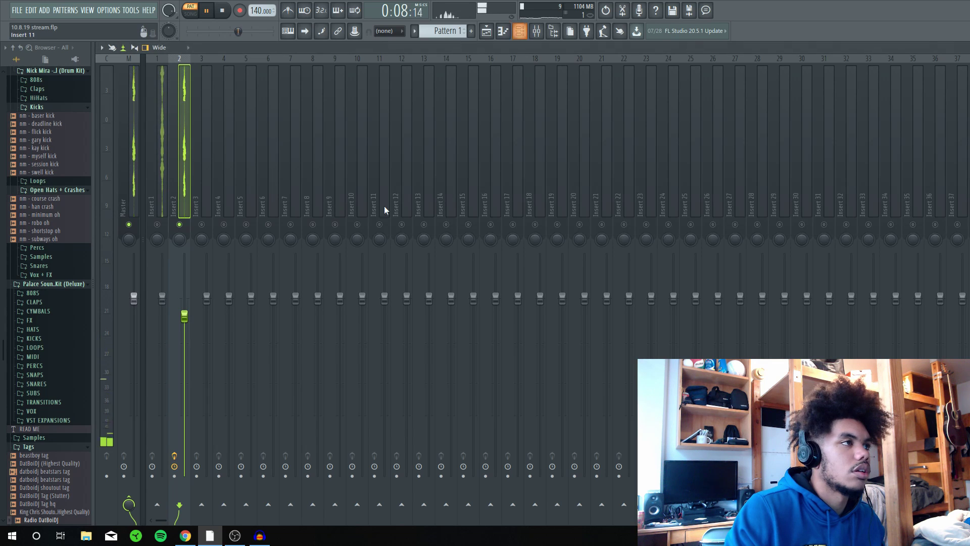
{"action": "left_click", "coordinate": [157, 225]}
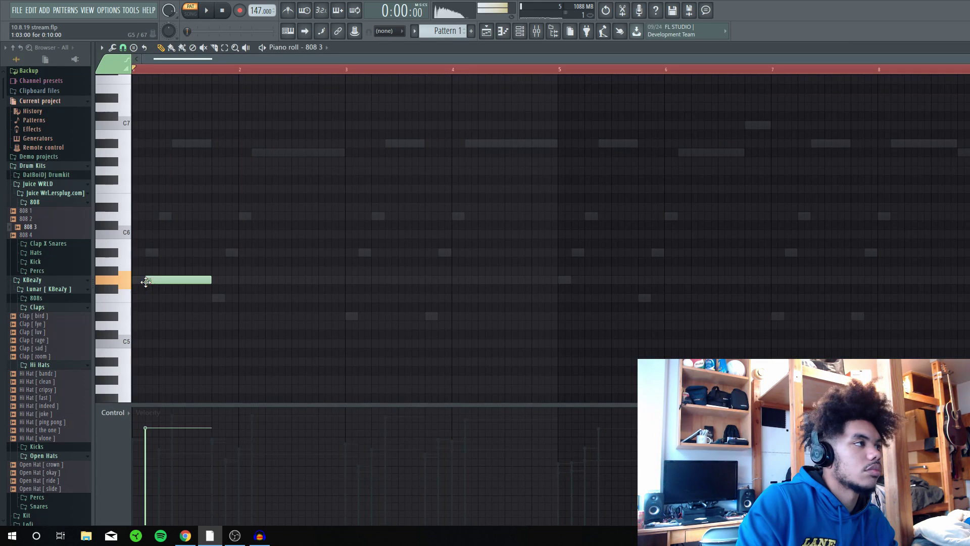
Step: Start the 808 3 bassline with G5 at the beginning of bar 1 and 10-step F5 notes at bar 1 step 13 and bar 2 step 11
{"action": "key", "text": "space"}
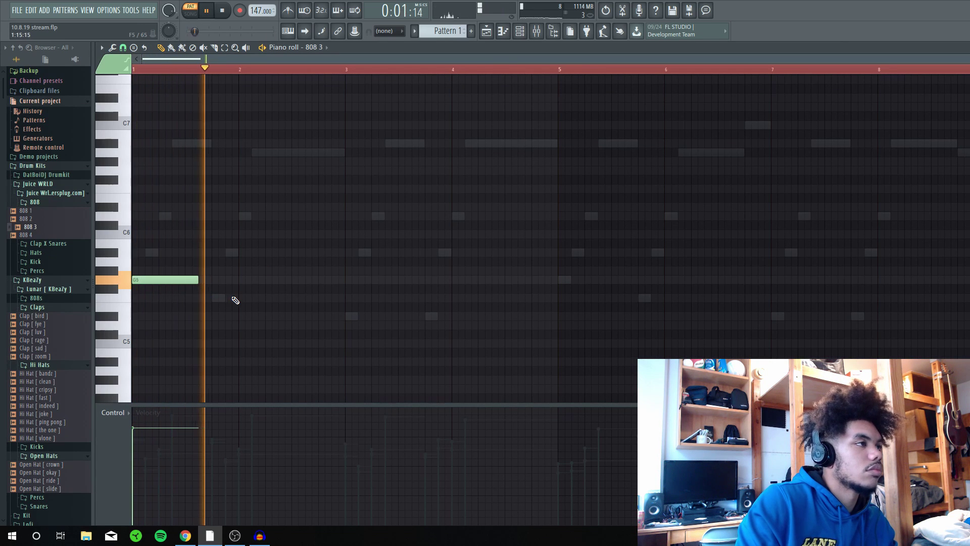
{"action": "key", "text": "space"}
{"action": "left_click_drag", "start_coordinate": [220, 301], "coordinate": [212, 300]}
{"action": "key", "text": "space"}
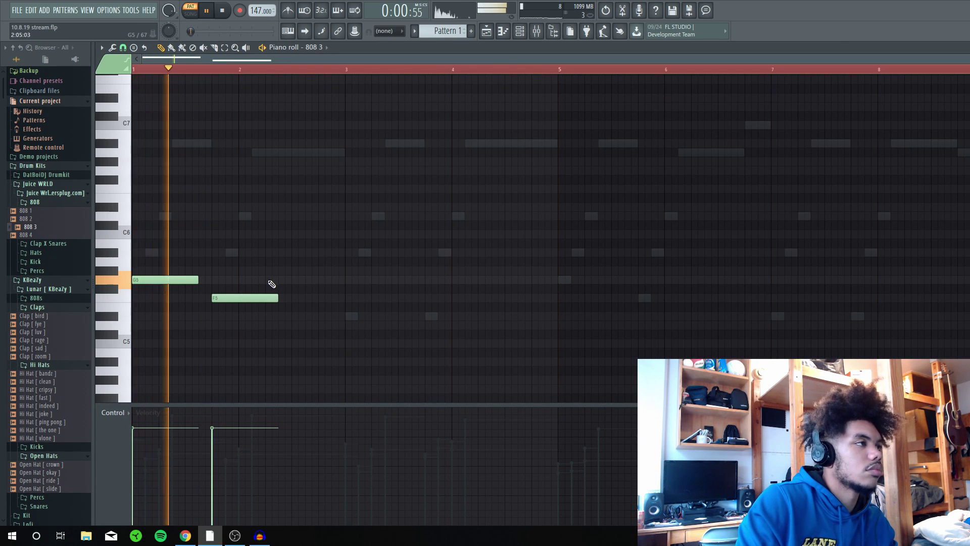
{"action": "left_click", "coordinate": [319, 298]}
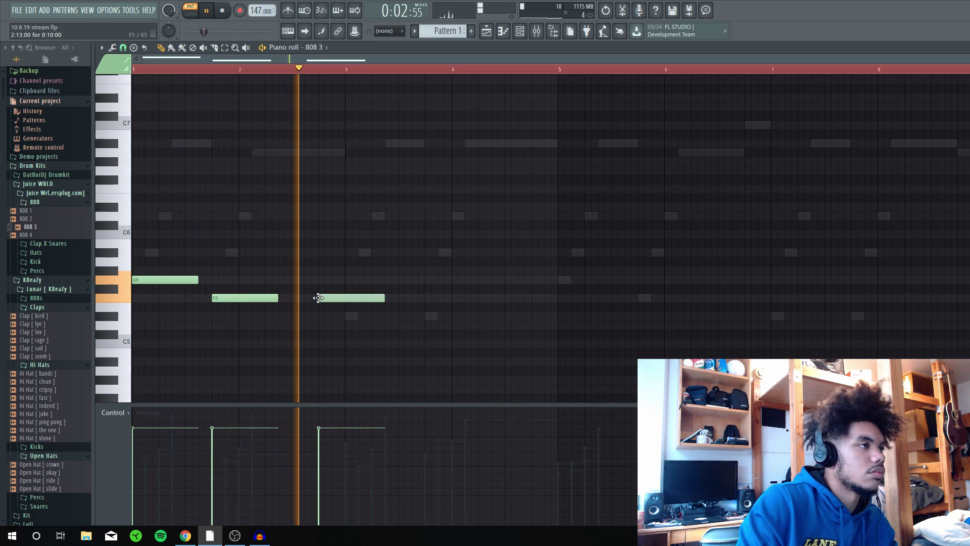
{"action": "left_click_drag", "start_coordinate": [369, 298], "coordinate": [356, 299]}
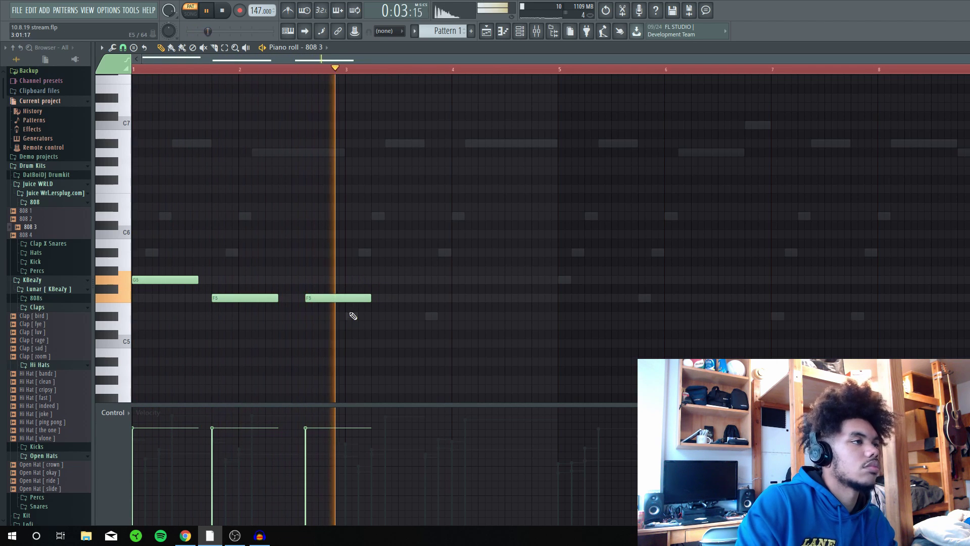
{"action": "key", "text": "space"}
Step: Add two 10-step D#5 notes to the 808 3 bassline, at the start and at step 13 of bar 3
{"action": "left_click", "coordinate": [376, 317]}
{"action": "key", "text": "space"}
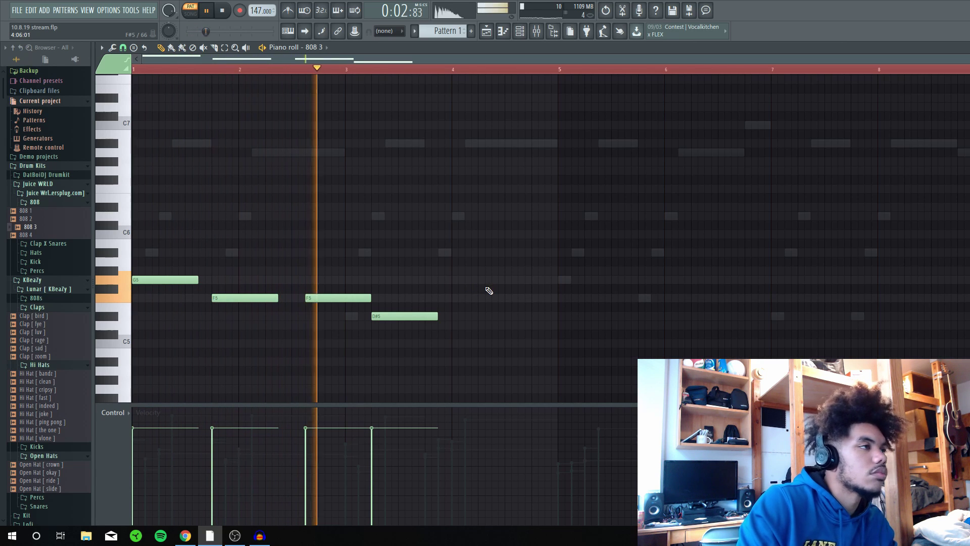
{"action": "key", "text": "space"}
{"action": "left_click_drag", "start_coordinate": [408, 316], "coordinate": [381, 316]}
{"action": "key", "text": "space"}
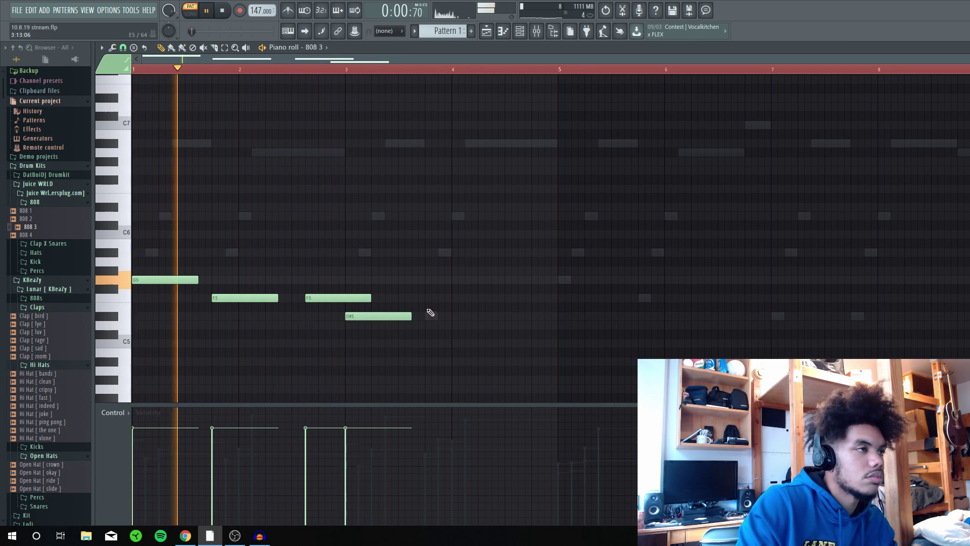
{"action": "left_click", "coordinate": [431, 316]}
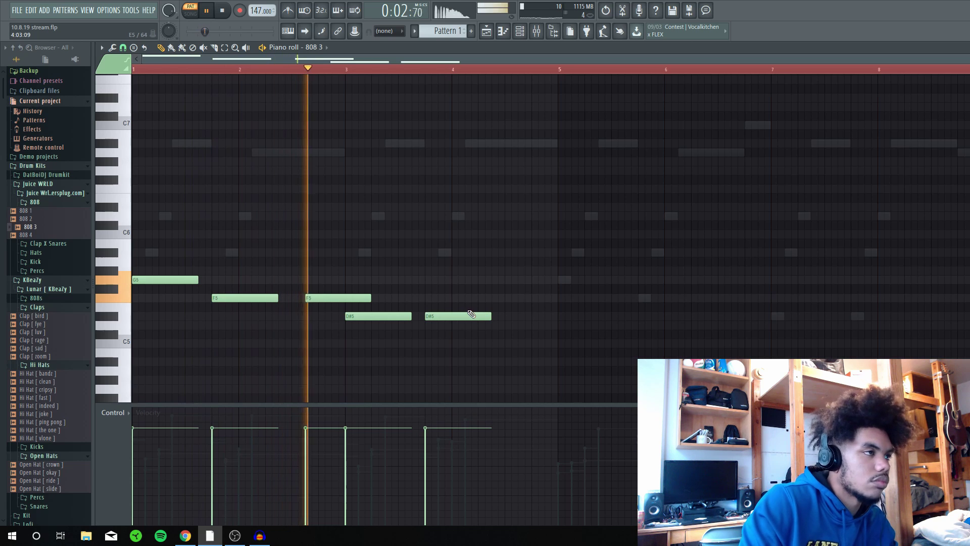
Step: Arrange the bar 3 D#5 notes of the 808 3 bassline as three hits starting at steps 1, 7 and 13
{"action": "key", "text": "space"}
{"action": "left_click_drag", "start_coordinate": [430, 317], "coordinate": [403, 318]}
{"action": "key", "text": "space"}
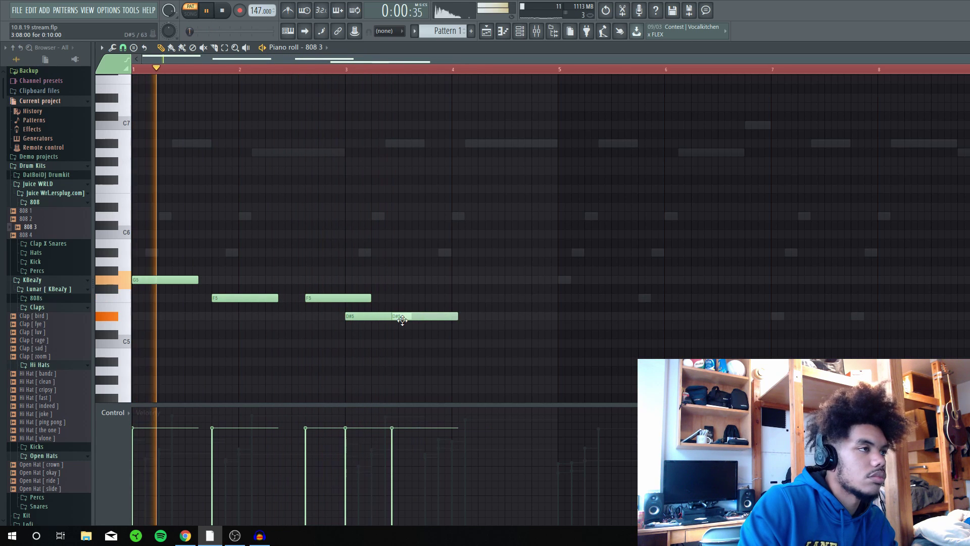
{"action": "left_click", "coordinate": [481, 308]}
{"action": "left_click_drag", "start_coordinate": [495, 307], "coordinate": [446, 315]}
{"action": "key", "text": "space"}
{"action": "key", "text": "space"}
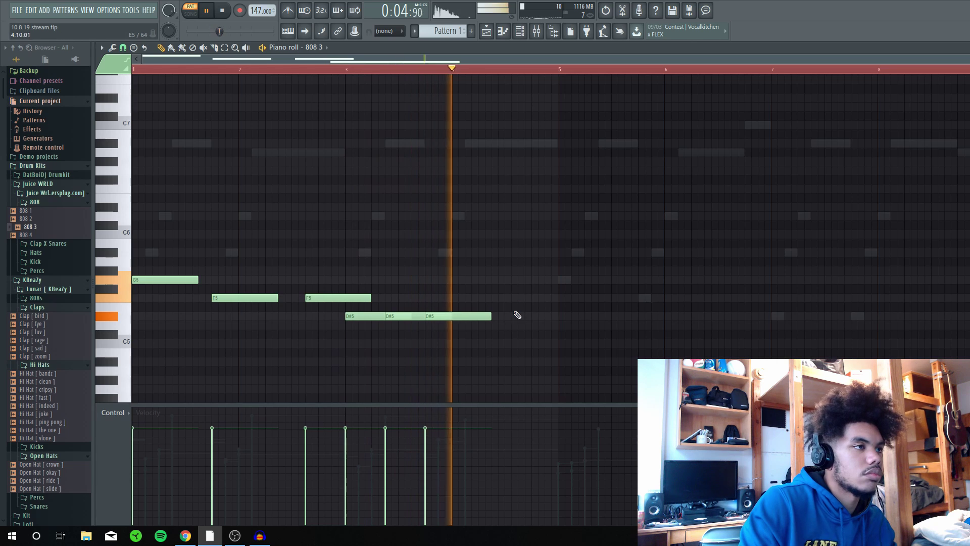
Step: Add a 10-step F5 note to the 808 3 bassline at bar 4 step 11
{"action": "key", "text": "space"}
{"action": "left_click", "coordinate": [534, 288]}
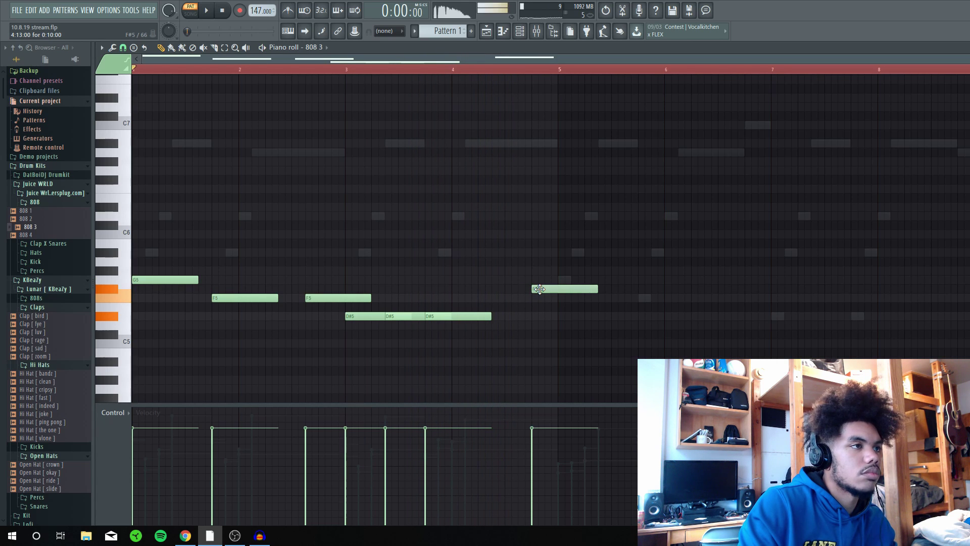
{"action": "left_click_drag", "start_coordinate": [540, 289], "coordinate": [539, 299]}
{"action": "key", "text": "space"}
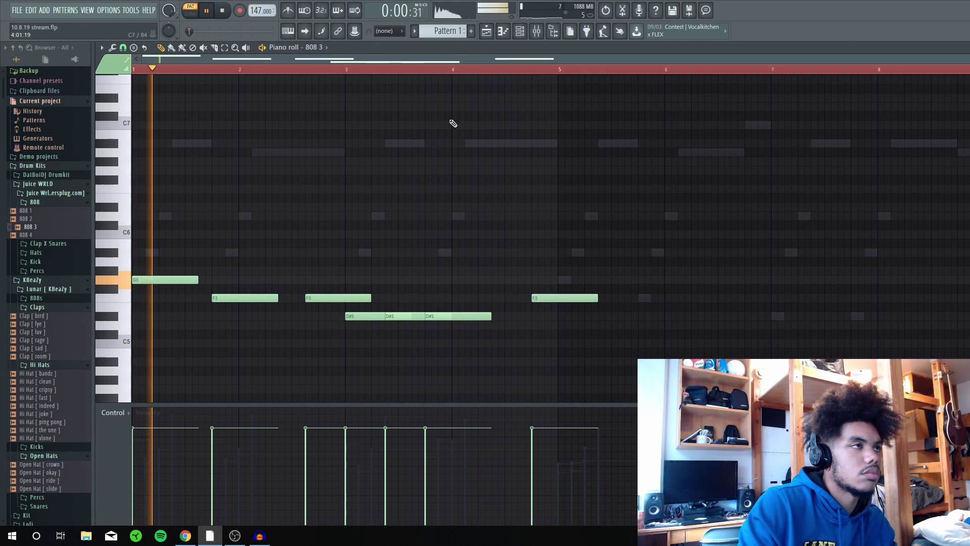
{"action": "left_click", "coordinate": [419, 69]}
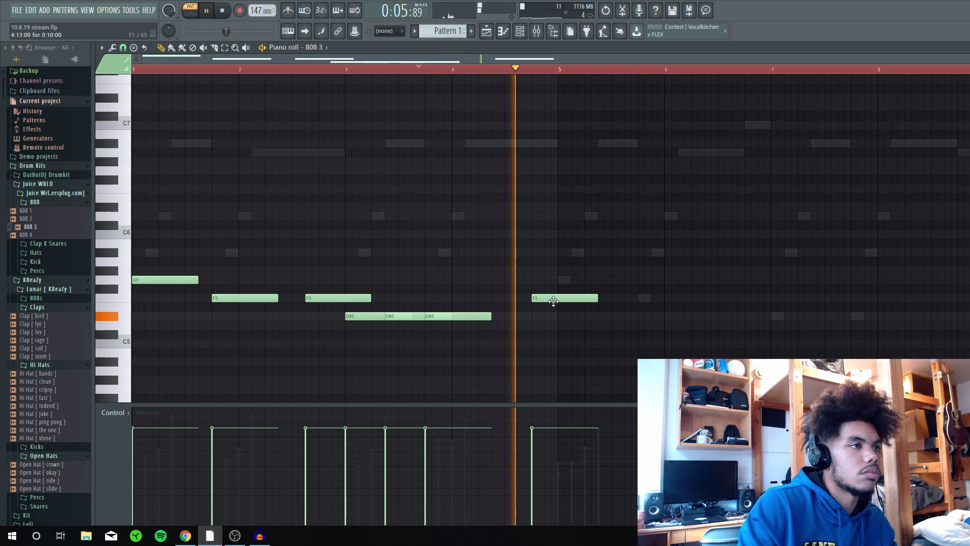
{"action": "left_click_drag", "start_coordinate": [549, 298], "coordinate": [539, 301]}
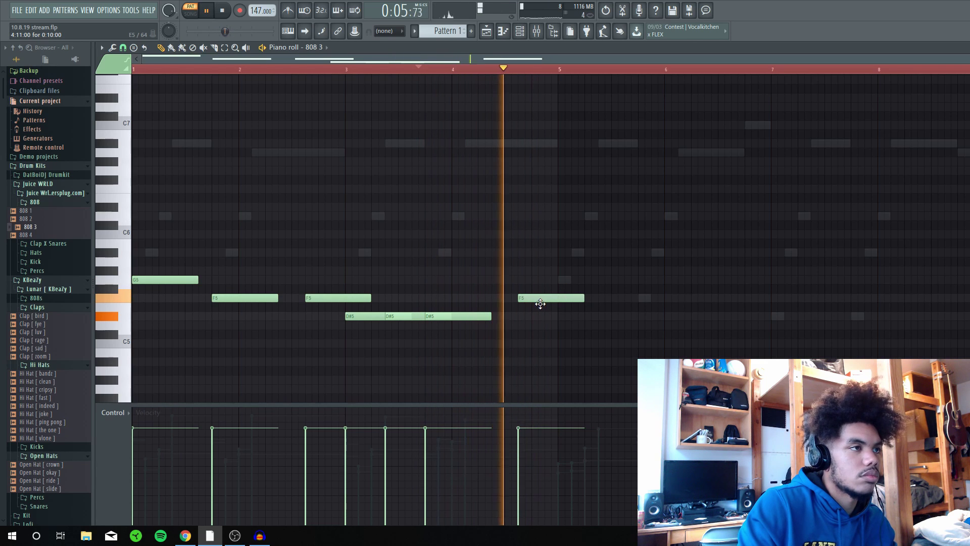
Step: Close the gaps between the 808 3 notes with quick legato, ending the last F5 at bar 5, and duplicate the four-bar bassline
{"action": "key", "text": "space"}
{"action": "key", "text": "ctrl+l"}
{"action": "key", "text": "space"}
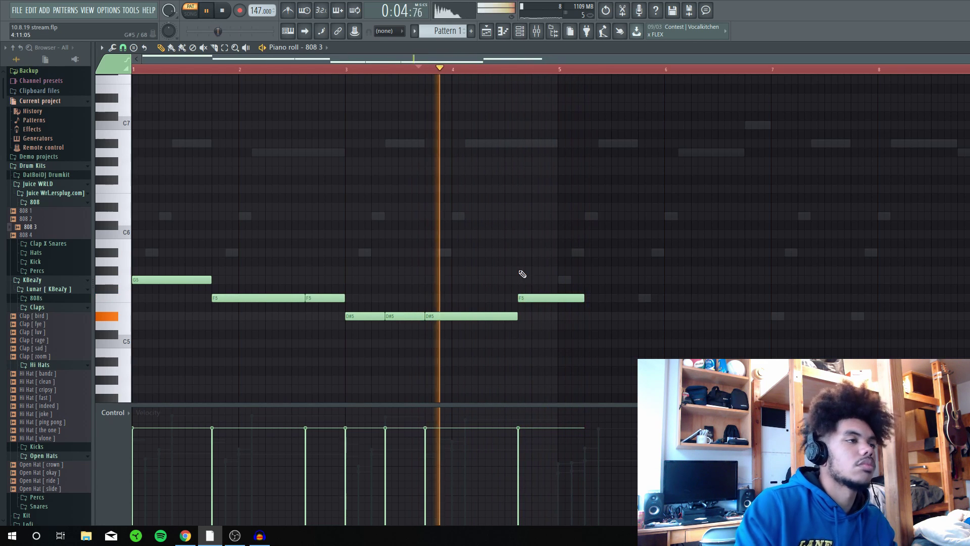
{"action": "left_click_drag", "start_coordinate": [584, 299], "coordinate": [556, 316]}
{"action": "key", "text": "space"}
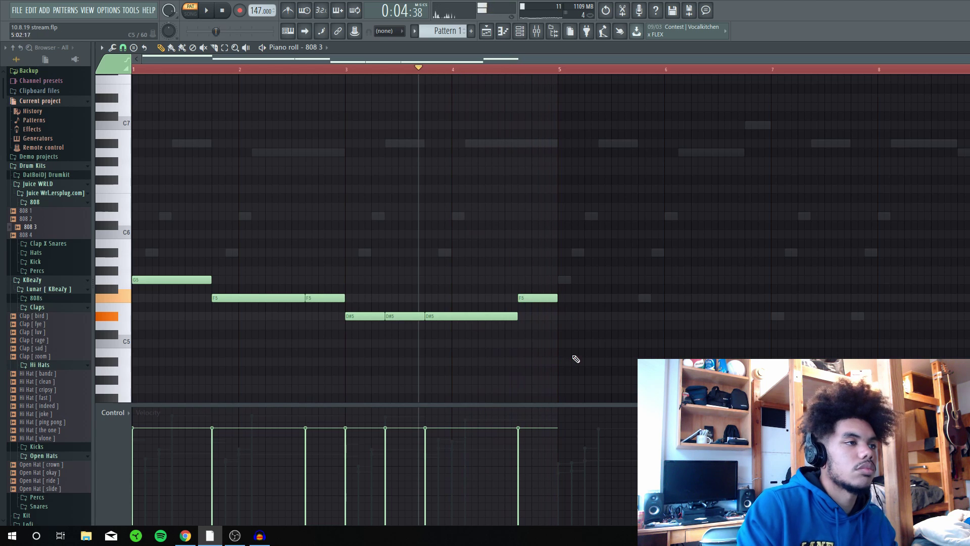
{"action": "key", "text": "ctrl+b"}
{"action": "key", "text": "space"}
Step: Place Clap [ fye ] hits on step 9 of bars 1 to 4 and duplicate them across bars 5 to 8
{"action": "key", "text": "F6"}
{"action": "left_click", "coordinate": [513, 233]}
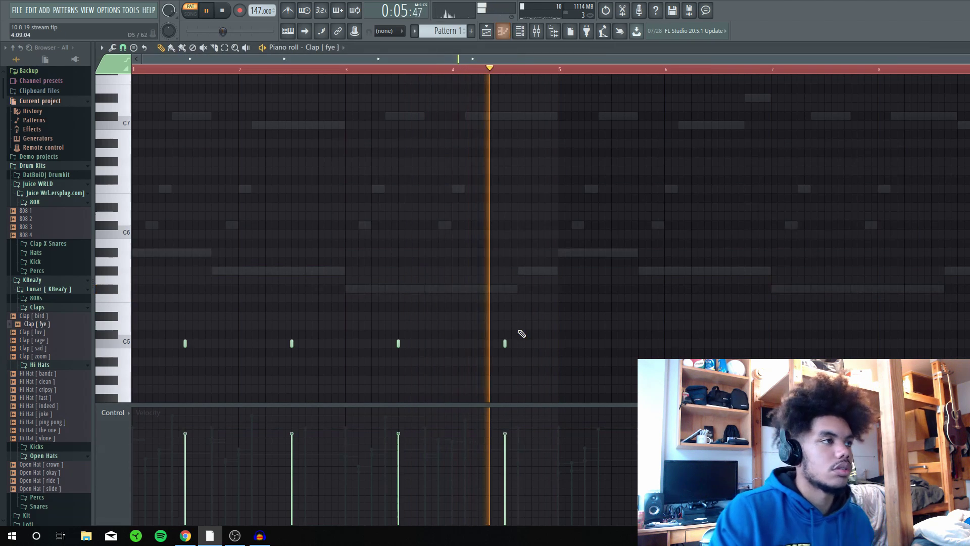
{"action": "key", "text": "ctrl+b"}
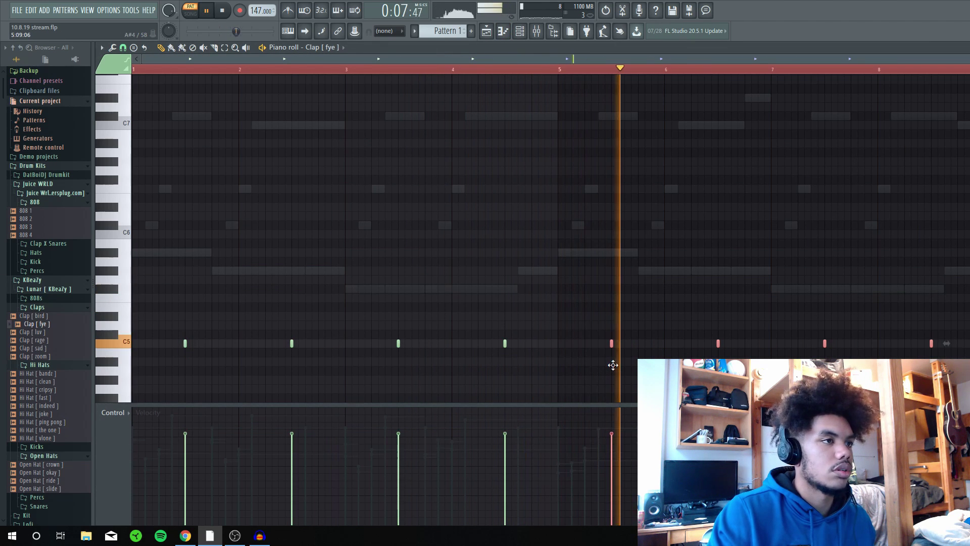
{"action": "key", "text": "F6"}
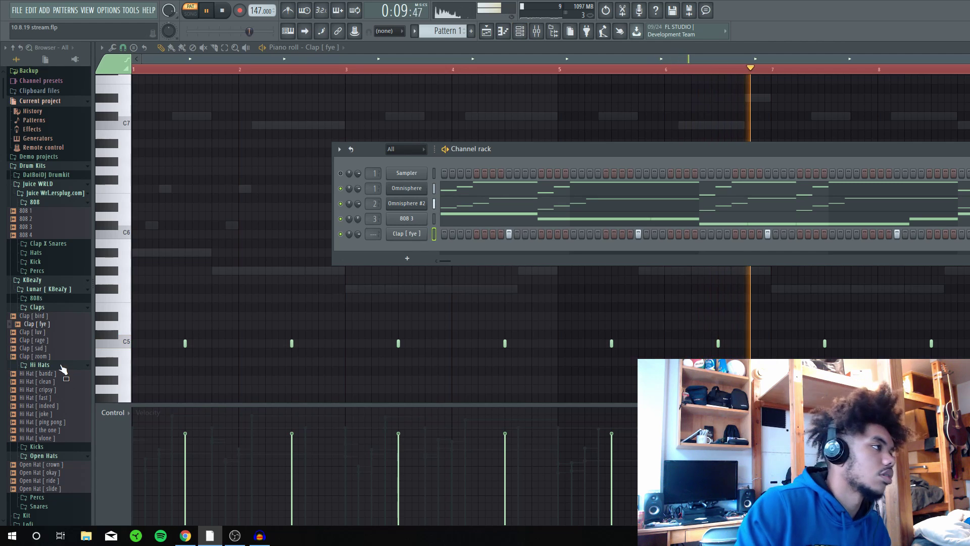
Step: Add a Hi Hat [ clean ] channel and place hits on steps 1, 3 and 7 of bar 1
{"action": "left_click_drag", "start_coordinate": [41, 381], "coordinate": [457, 253]}
{"action": "key", "text": "space"}
{"action": "left_click", "coordinate": [445, 249]}
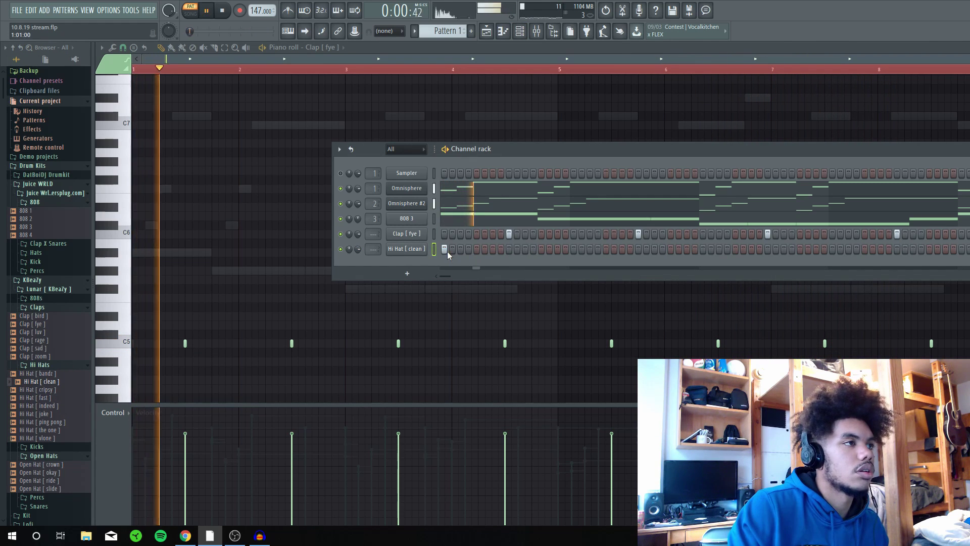
{"action": "left_click", "coordinate": [460, 249]}
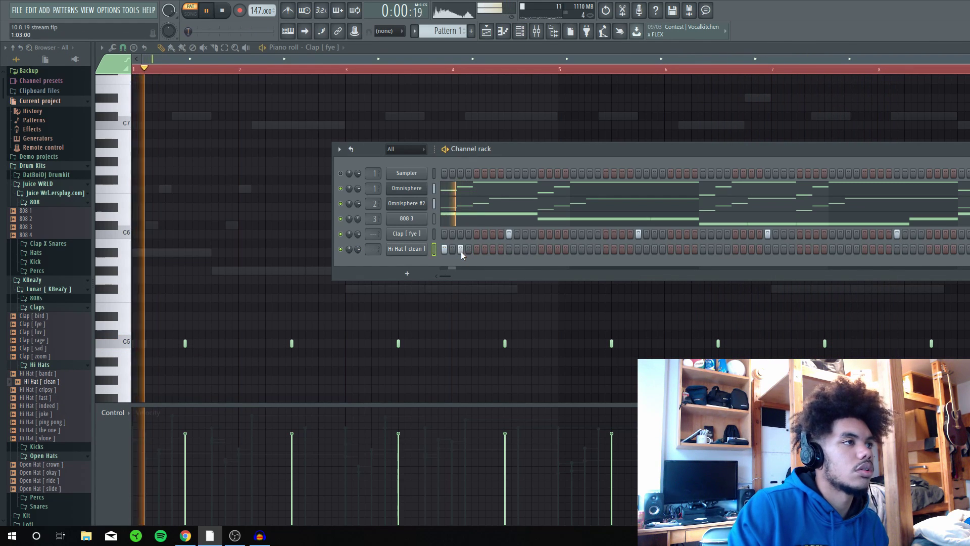
{"action": "left_click", "coordinate": [494, 250]}
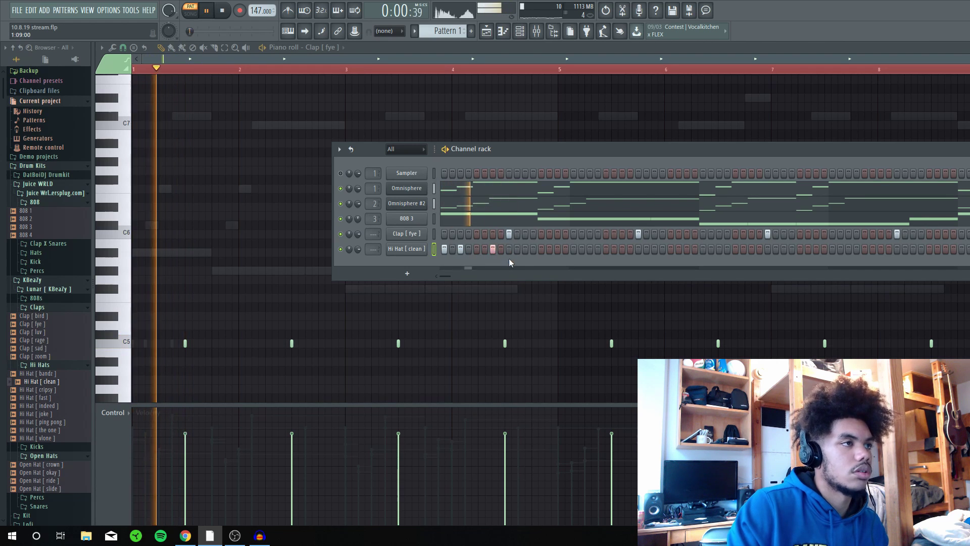
Step: Rework bar 1 of the Hi Hat [ clean ] pattern to have hits on steps 1, 2, 3, 7, 9 and 11
{"action": "key", "text": "space"}
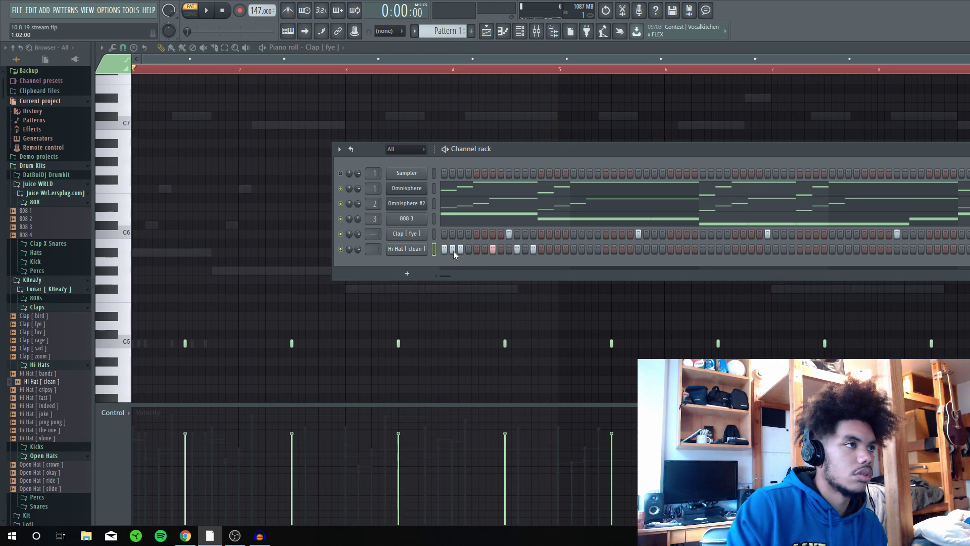
{"action": "key", "text": "space"}
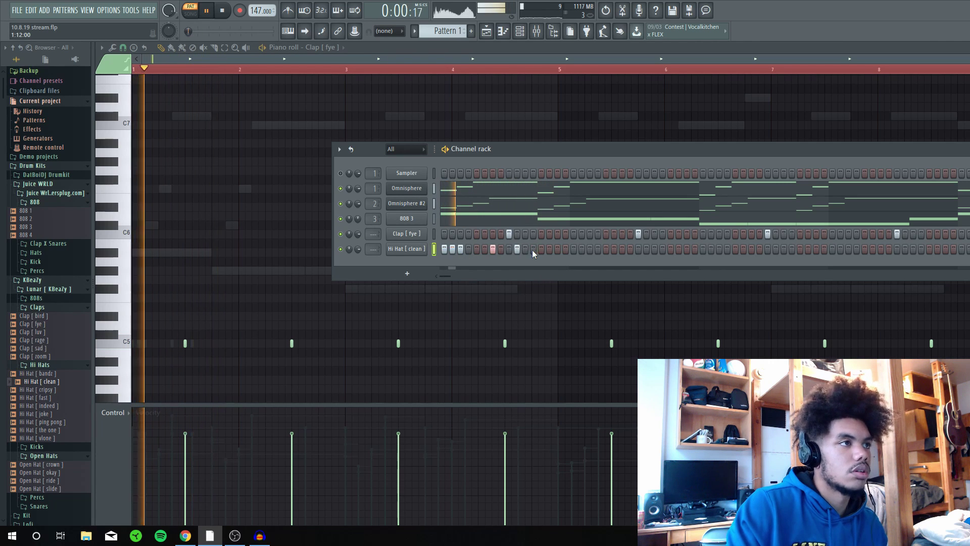
{"action": "left_click", "coordinate": [516, 249]}
{"action": "left_click", "coordinate": [509, 249]}
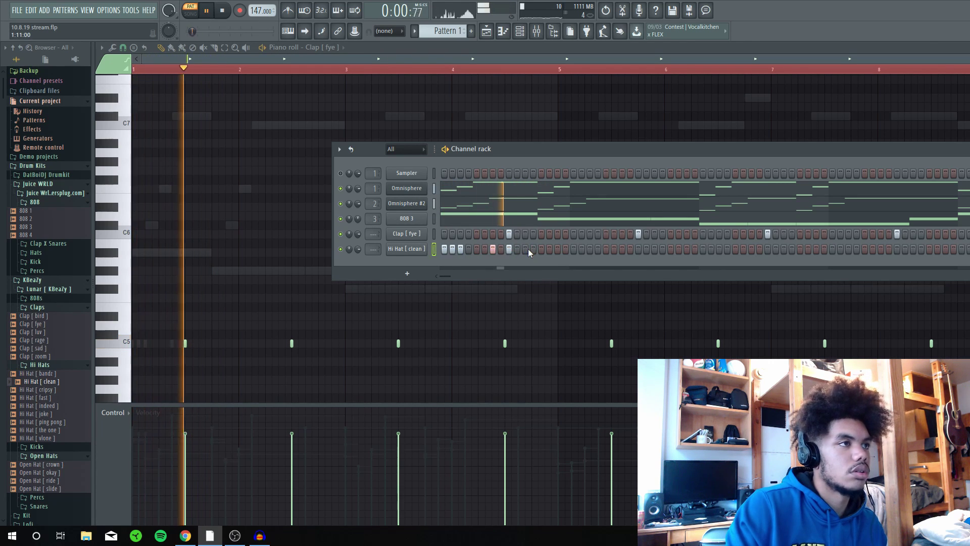
{"action": "left_click", "coordinate": [526, 249]}
{"action": "left_click", "coordinate": [549, 249]}
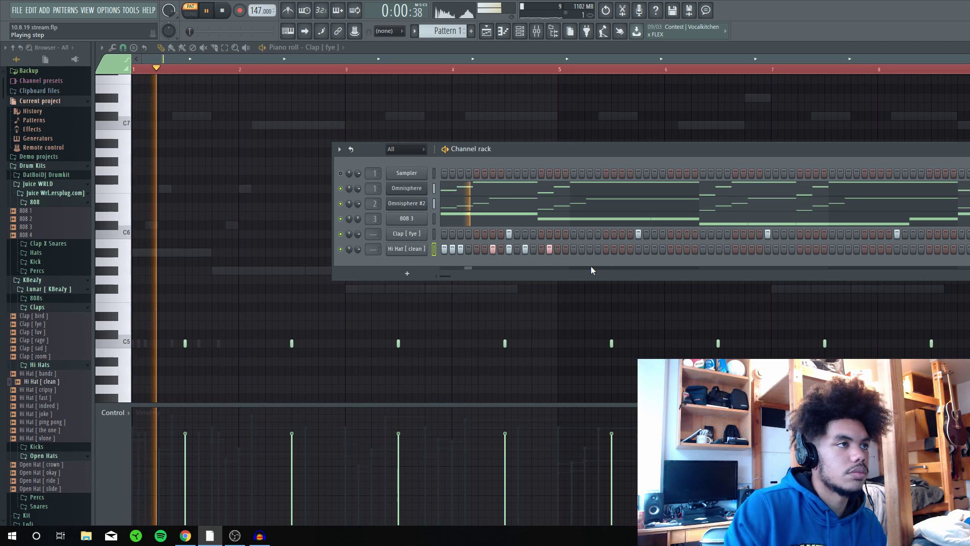
{"action": "left_click", "coordinate": [549, 250]}
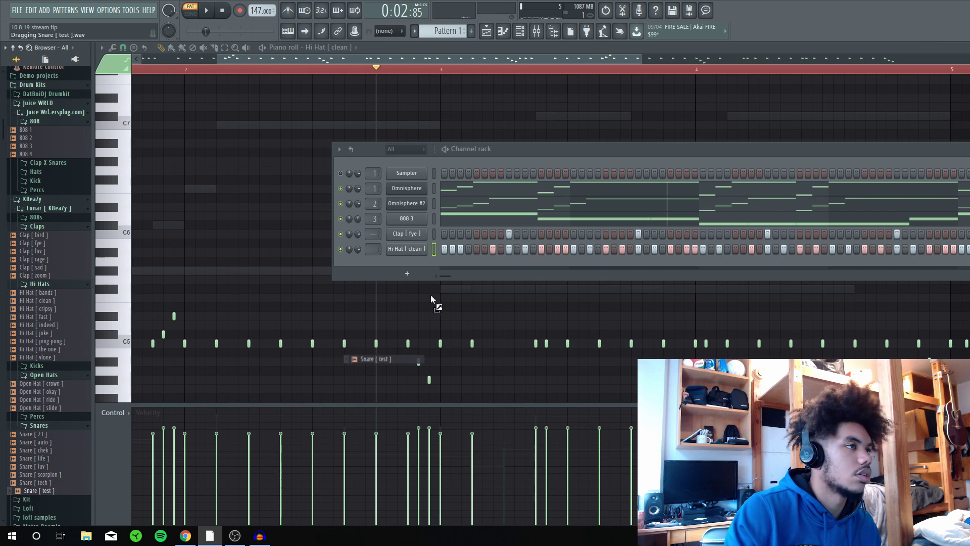
Step: Add a Snare [ test ] channel with hits on steps 9, 19, 25, 31, 41, 47 and 51 of the pattern
{"action": "left_click_drag", "start_coordinate": [452, 261], "coordinate": [454, 263]}
{"action": "key", "text": "space"}
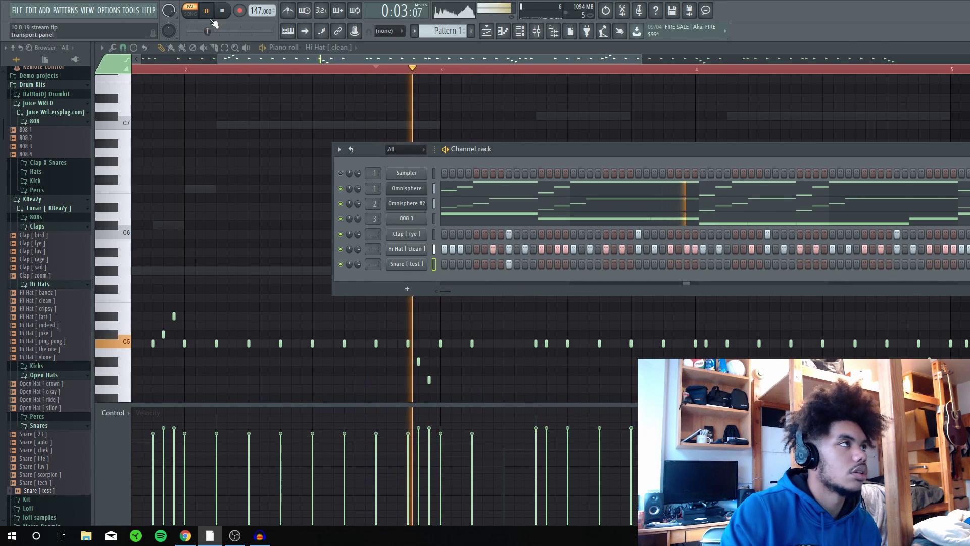
{"action": "left_click", "coordinate": [590, 264]}
{"action": "left_click", "coordinate": [638, 264]}
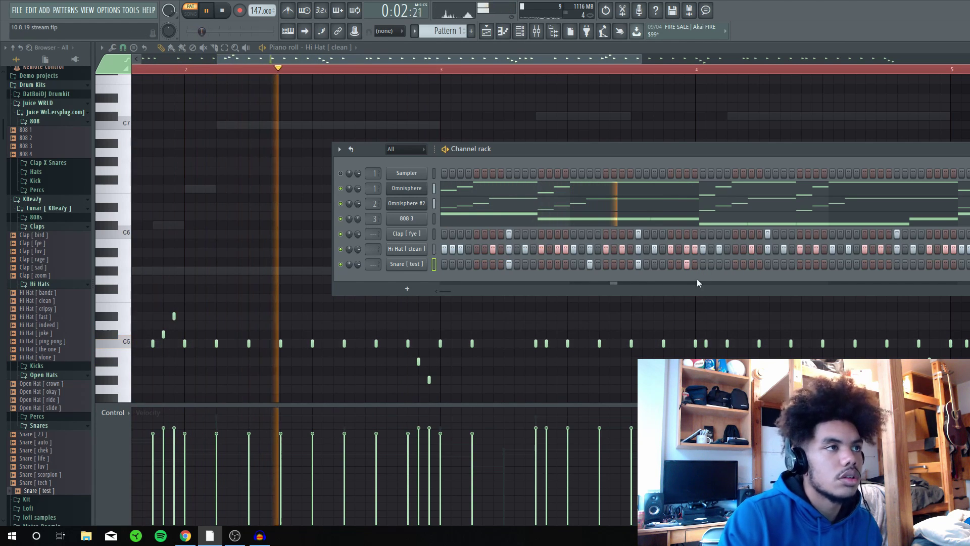
{"action": "left_click", "coordinate": [768, 264]}
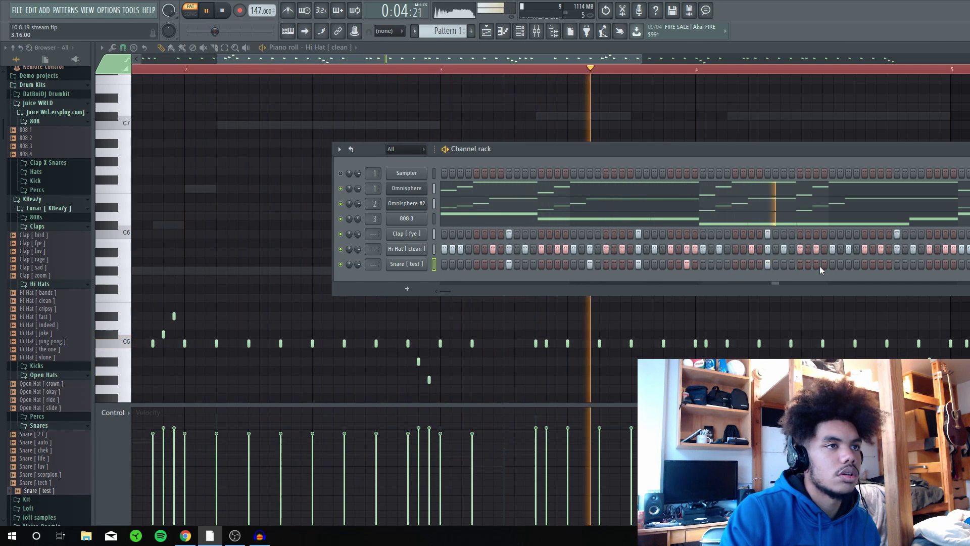
{"action": "left_click", "coordinate": [816, 264]}
{"action": "left_click", "coordinate": [848, 264]}
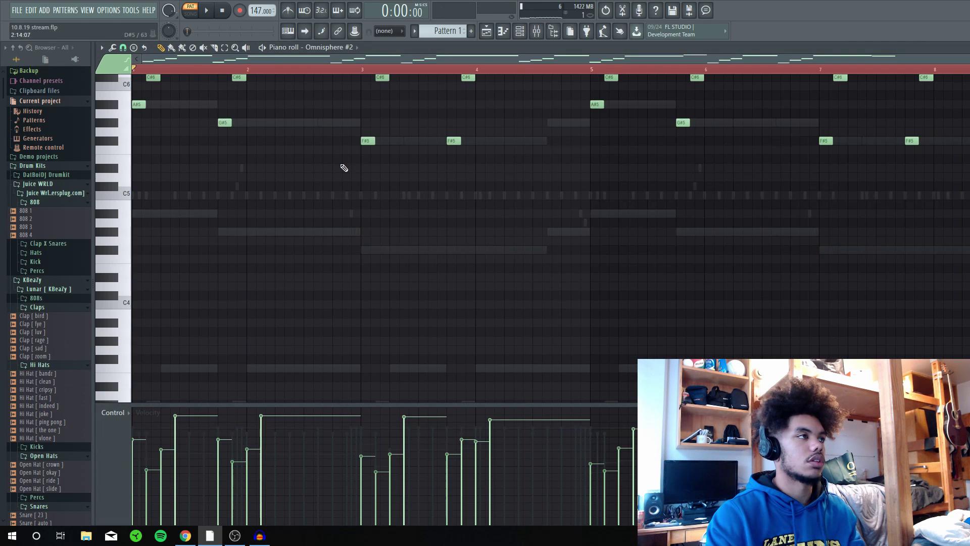
{"action": "scroll", "coordinate": [253, 152], "scroll_direction": "up", "scroll_amount": 5}
{"action": "key", "text": "space"}
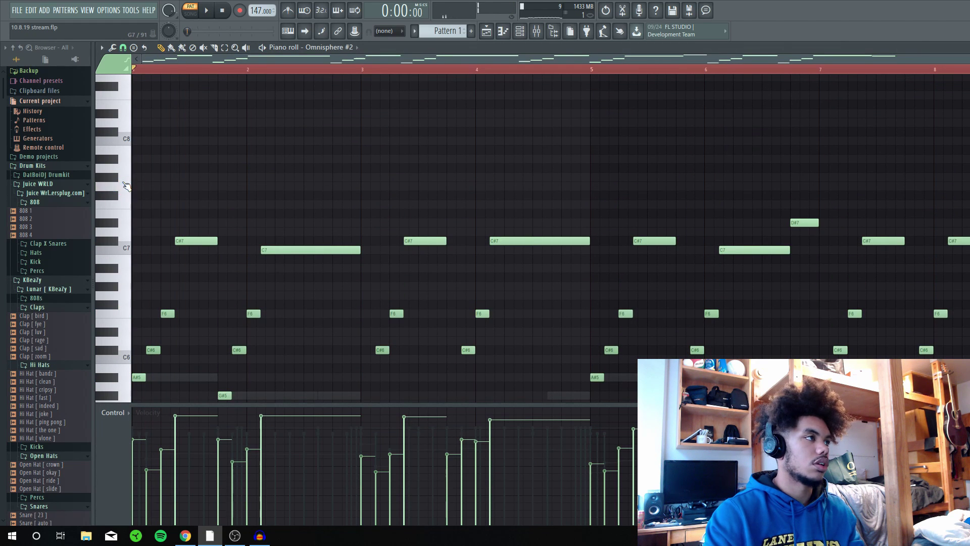
{"action": "key", "text": "space"}
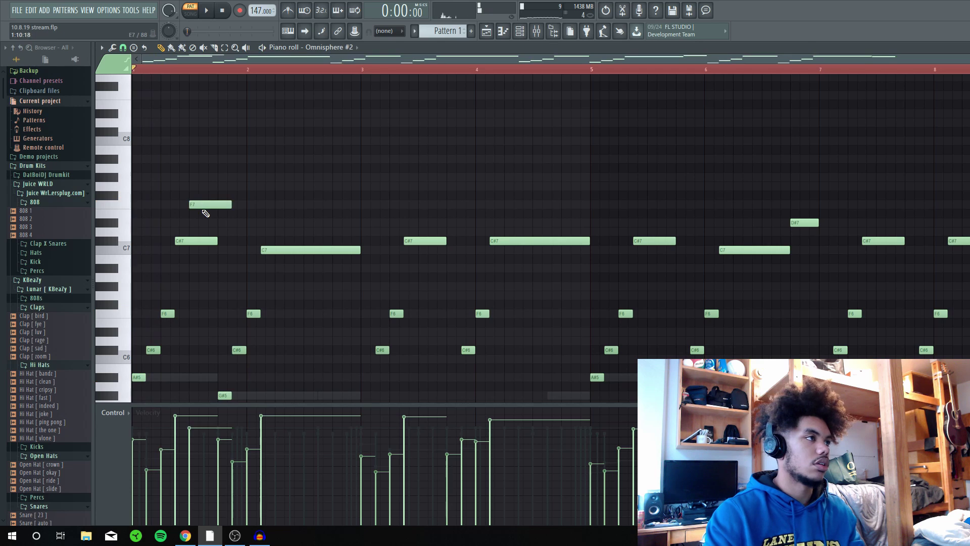
{"action": "key", "text": "space"}
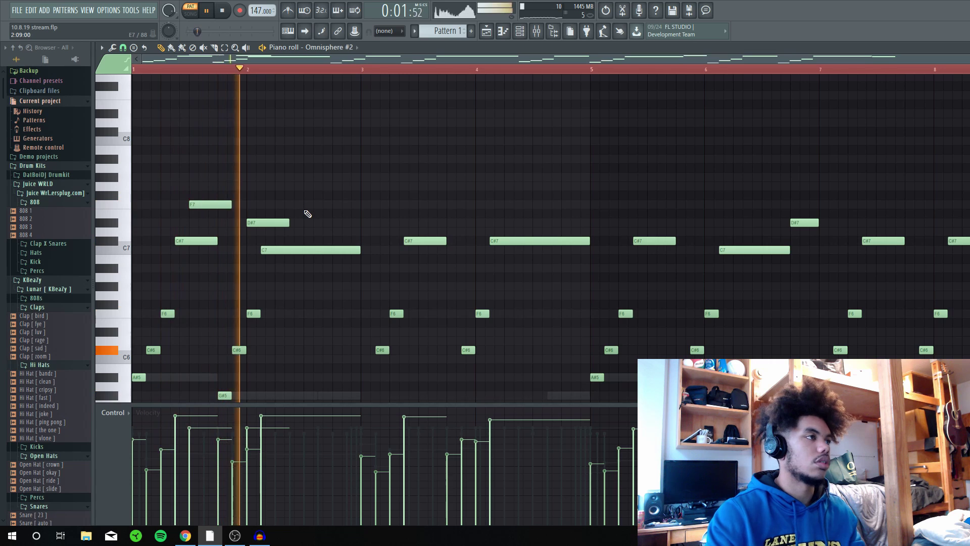
{"action": "right_click", "coordinate": [278, 222]}
{"action": "right_click", "coordinate": [225, 204]}
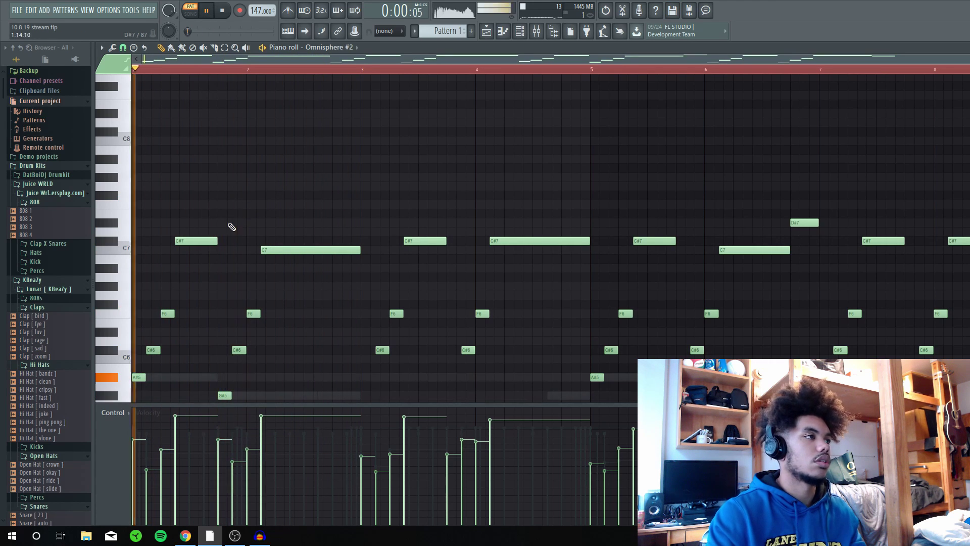
Step: Add 6-step high notes to Omnisphere #2: G#7 at bar 1 step 13, F7 at bar 2 step 1 and D#7 at bar 2 step 13
{"action": "key", "text": "space"}
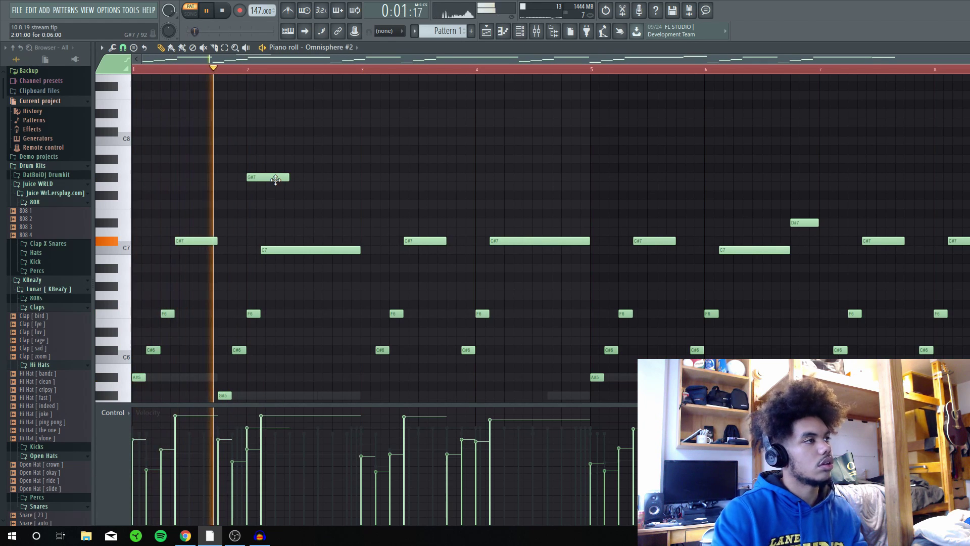
{"action": "left_click_drag", "start_coordinate": [269, 179], "coordinate": [239, 180]}
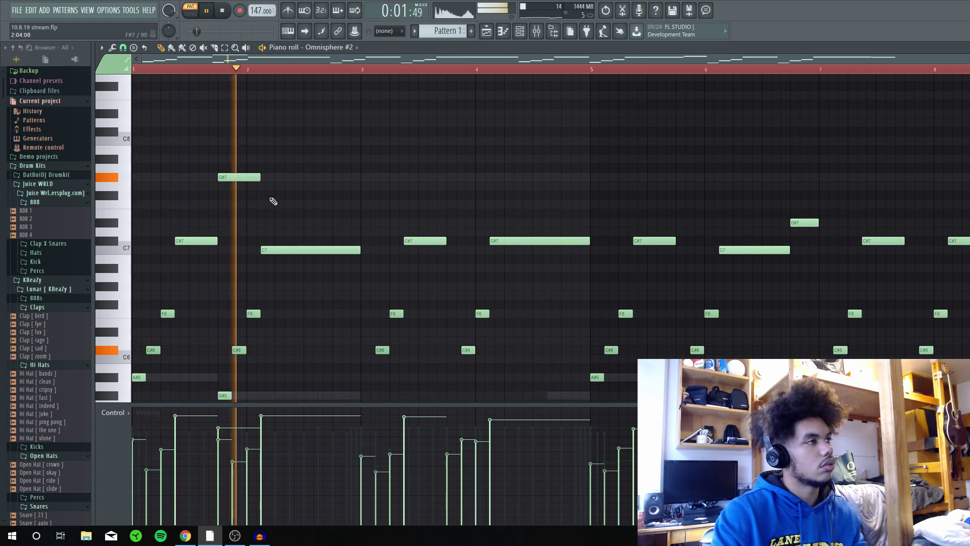
{"action": "key", "text": "space"}
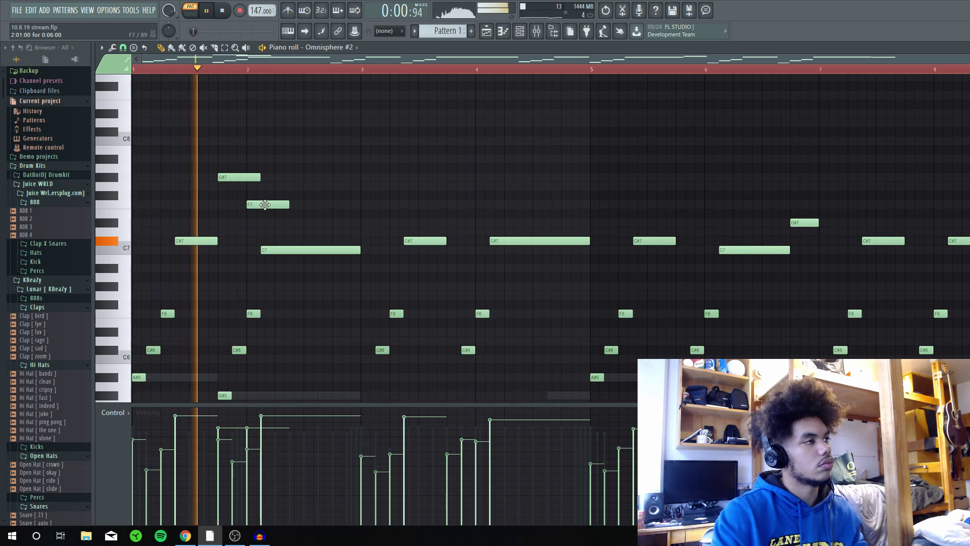
{"action": "key", "text": "space"}
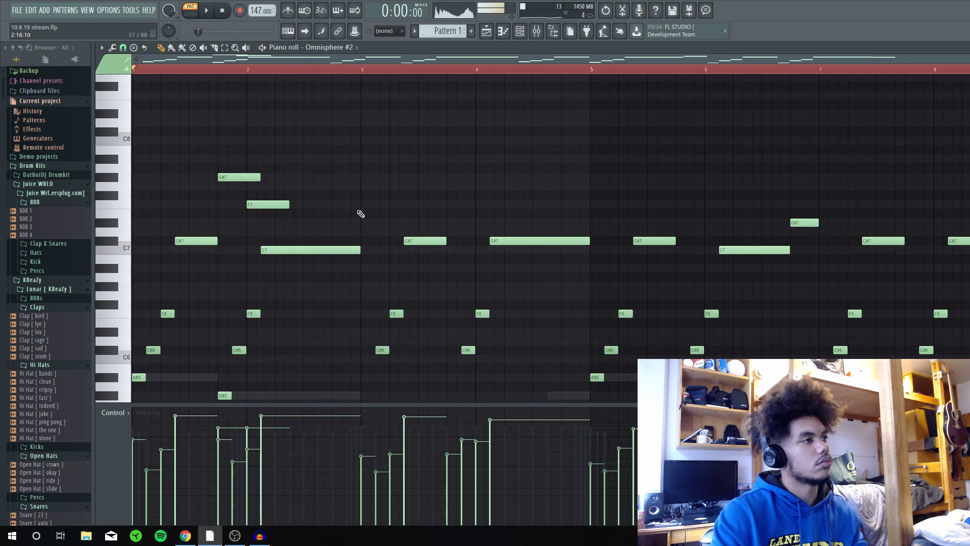
{"action": "key", "text": "space"}
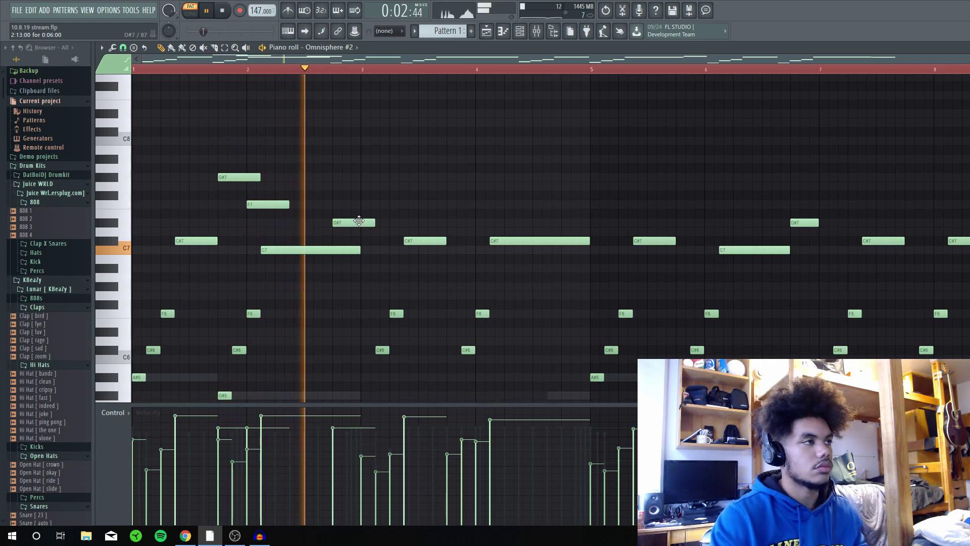
Step: Resize the new high notes in Omnisphere #2 so G#7 lasts 4 steps, F7 12 steps and D#7 4 steps
{"action": "left_click_drag", "start_coordinate": [376, 230], "coordinate": [233, 168]}
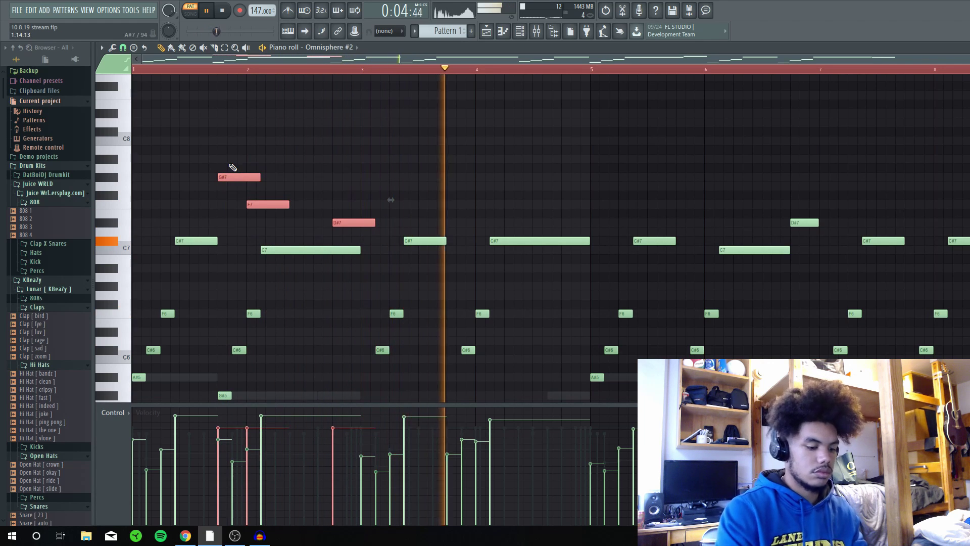
{"action": "key", "text": "ctrl+l"}
{"action": "key", "text": "space"}
{"action": "key", "text": "space"}
{"action": "left_click", "coordinate": [251, 180], "text": "ctrl"}
{"action": "key", "text": "space"}
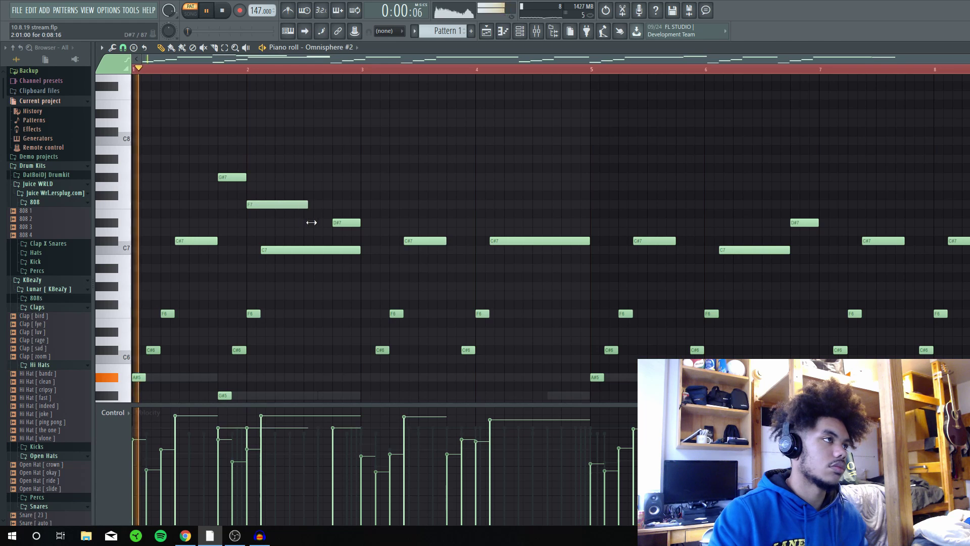
{"action": "left_click_drag", "start_coordinate": [312, 222], "coordinate": [333, 223]}
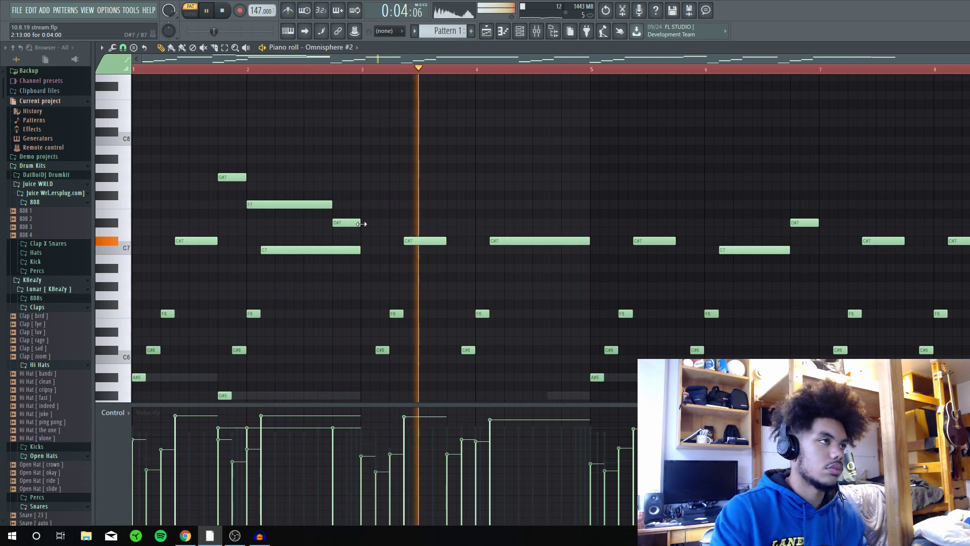
Step: Copy the G#7, F7 and D#7 high notes in Omnisphere #2 two bars on, starting at bar 3 step 13
{"action": "key", "text": "space"}
{"action": "left_click_drag", "start_coordinate": [389, 237], "coordinate": [218, 146]}
{"action": "left_click_drag", "start_coordinate": [248, 204], "coordinate": [460, 213]}
{"action": "key", "text": "space"}
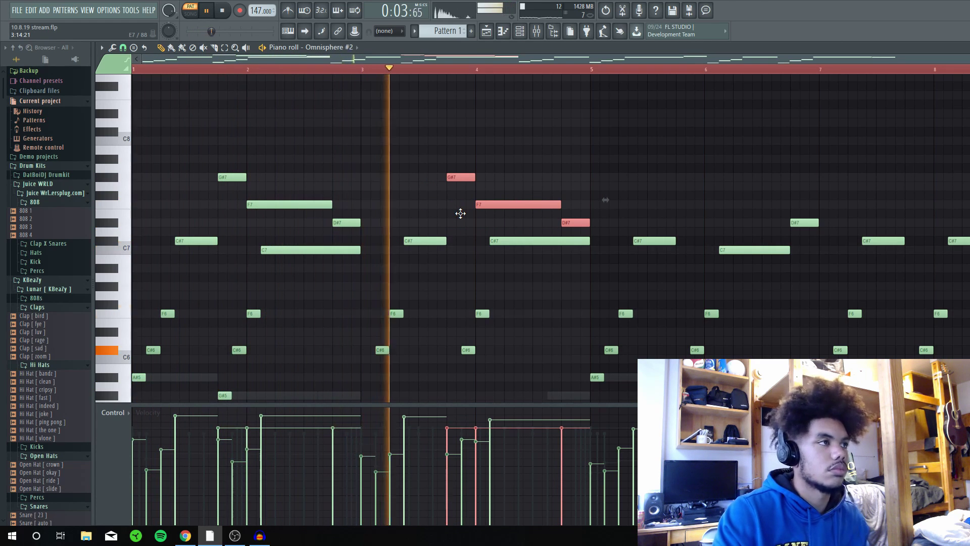
{"action": "left_click_drag", "start_coordinate": [583, 232], "coordinate": [208, 126]}
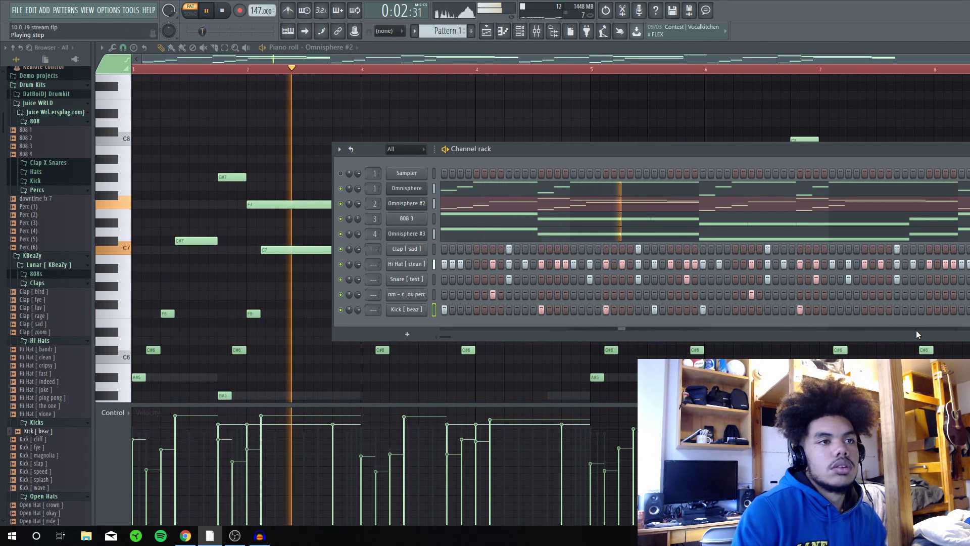
Step: Extend the Kick [ beaz ] part through bars 5 to 7, repeating the opening rhythm and ending with bar 7 hits on steps 1, 7 and 13
{"action": "left_click", "coordinate": [914, 310]}
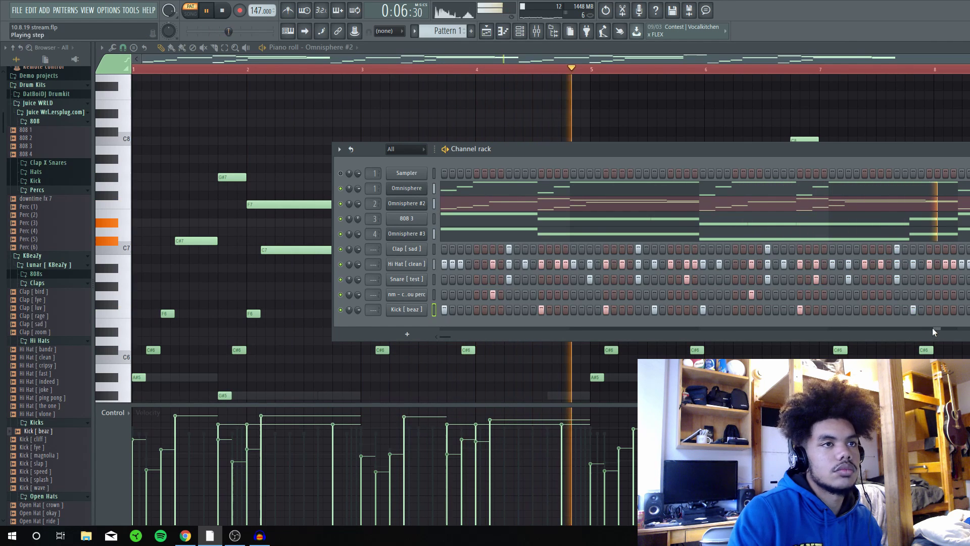
{"action": "key", "text": "space"}
{"action": "key", "text": "F7"}
{"action": "scroll", "coordinate": [571, 358], "scroll_direction": "down", "scroll_amount": 6}
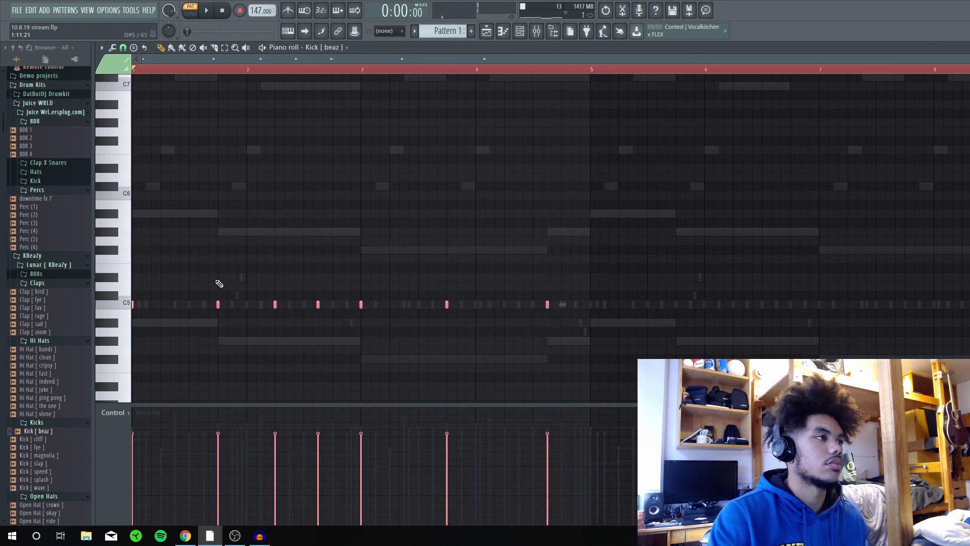
{"action": "key", "text": "space"}
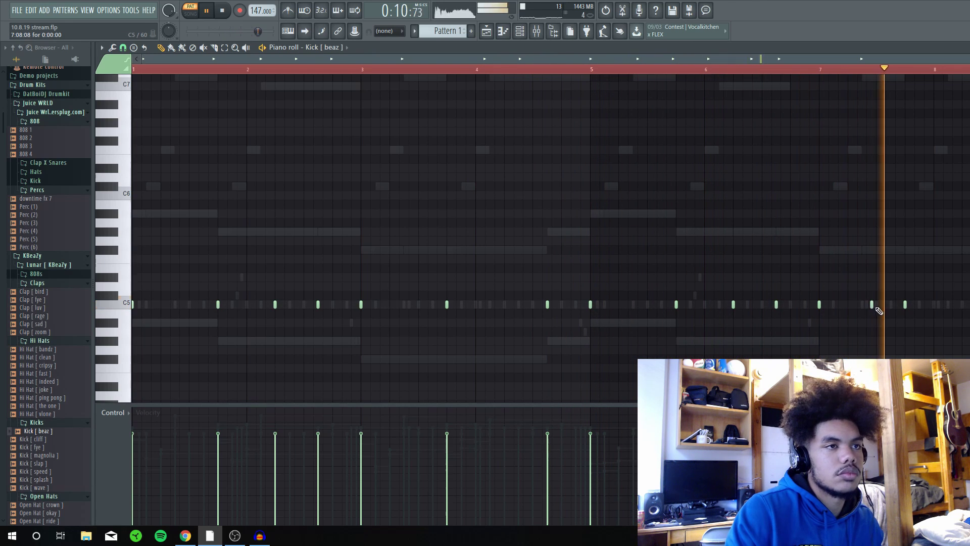
{"action": "left_click", "coordinate": [591, 70]}
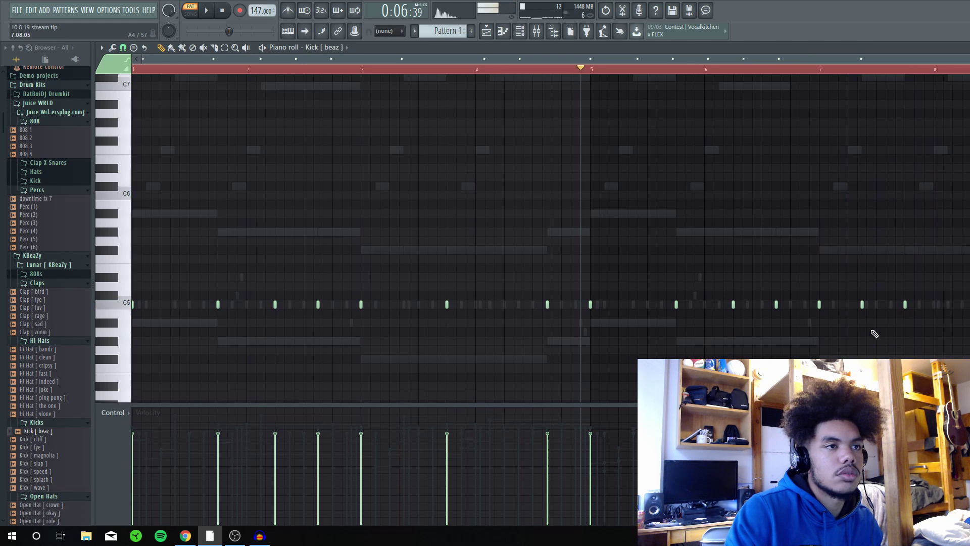
{"action": "key", "text": "space"}
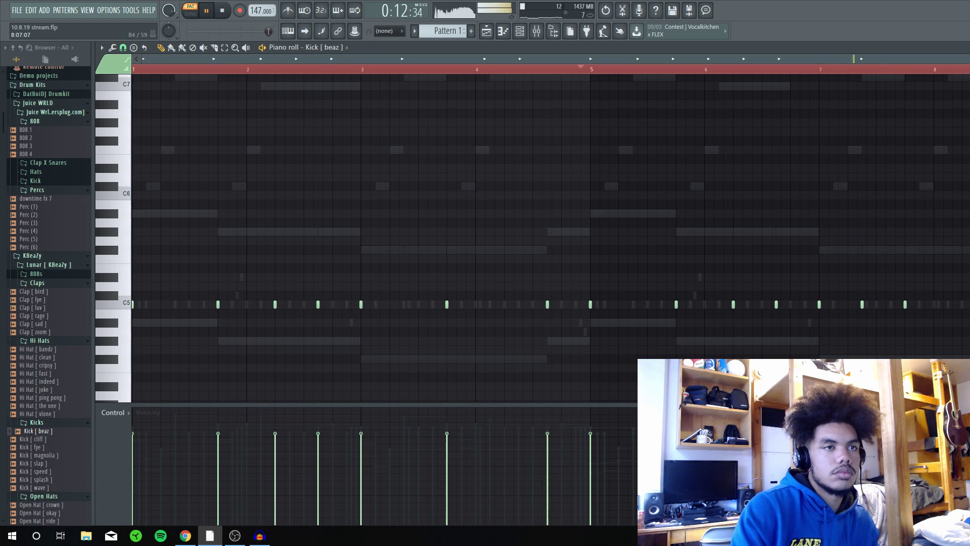
Step: Split Pattern 1 by channel and place the nine channel patterns on playlist tracks 1 to 9 from bar 1
{"action": "key", "text": "F5"}
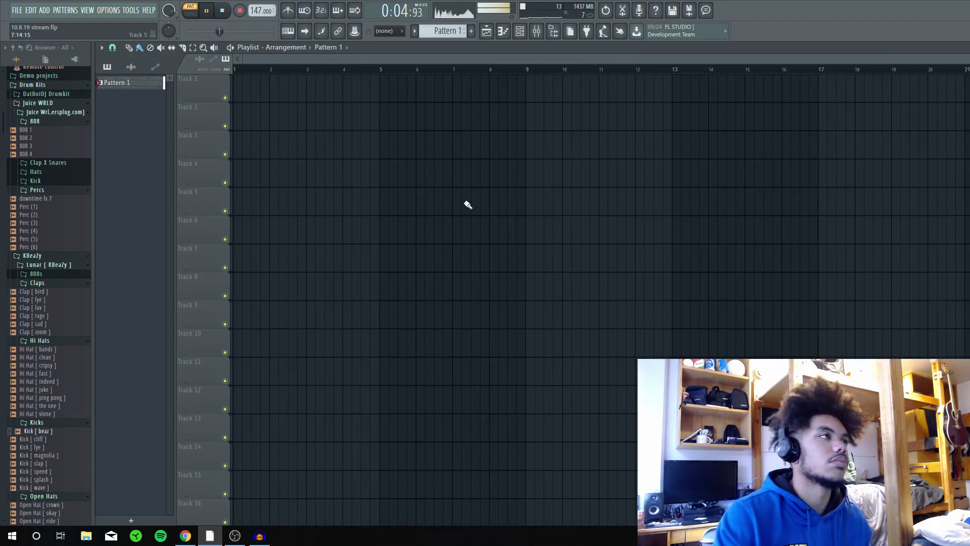
{"action": "key", "text": "F9"}
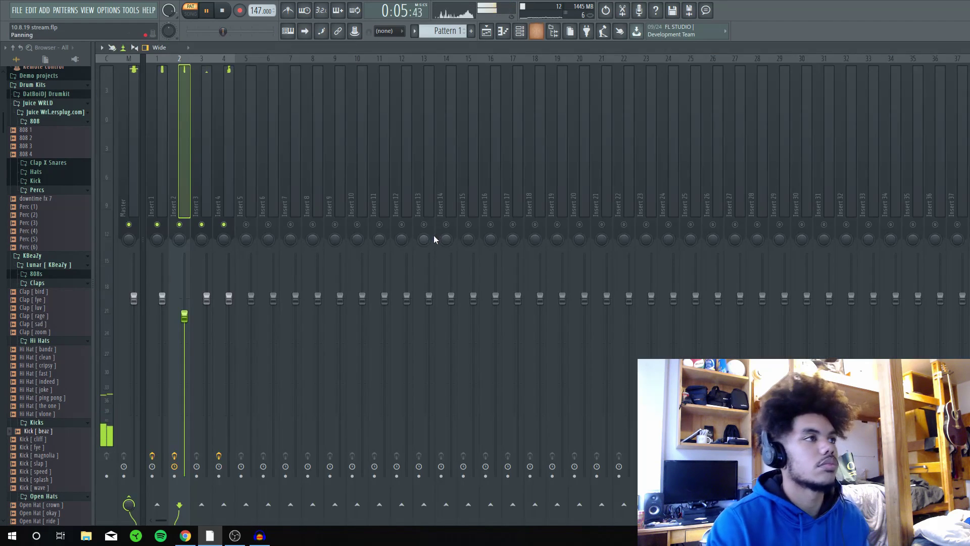
{"action": "key", "text": "F9"}
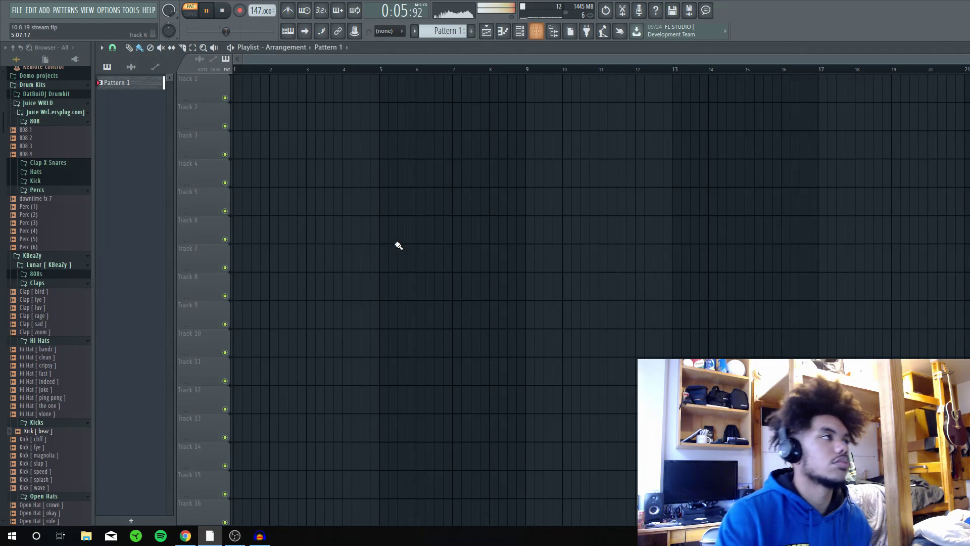
{"action": "key", "text": "F6"}
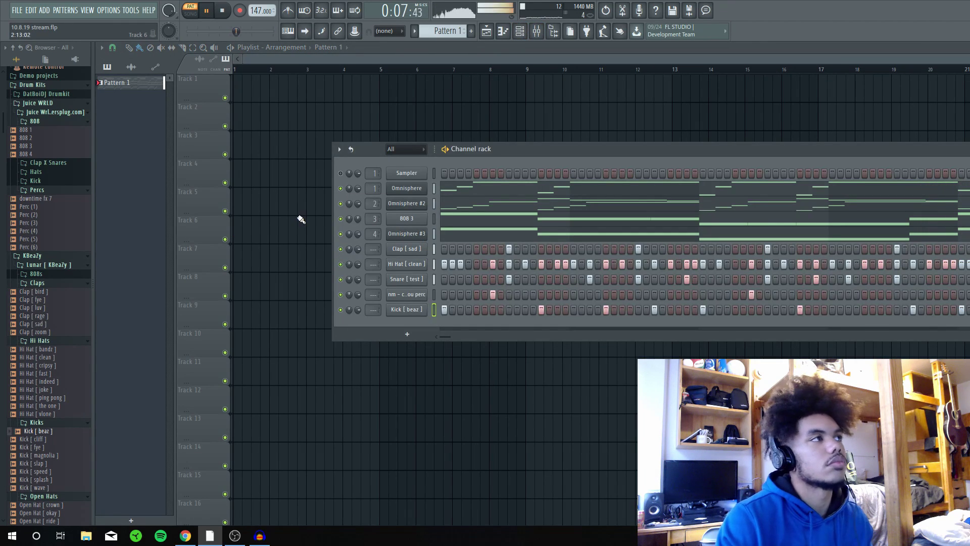
{"action": "key", "text": "F6"}
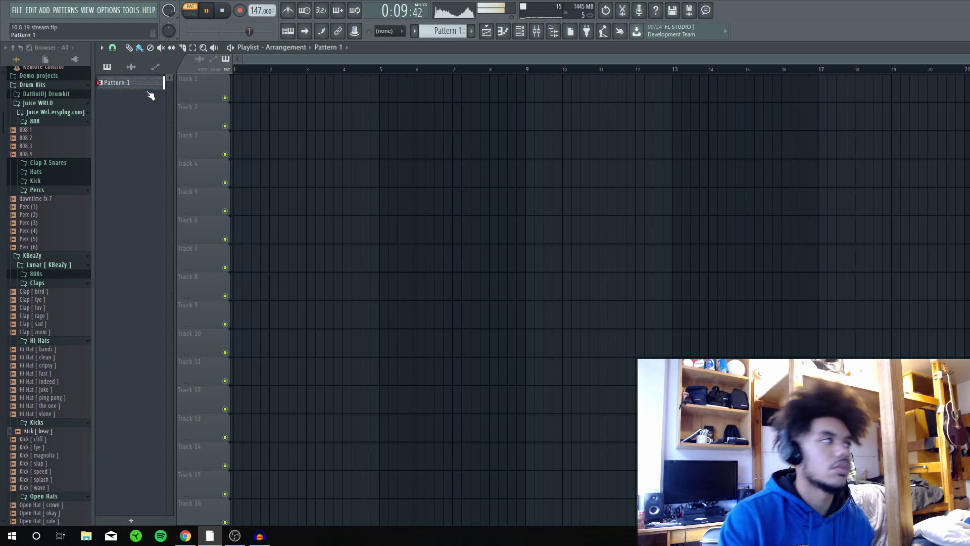
{"action": "right_click", "coordinate": [147, 91]}
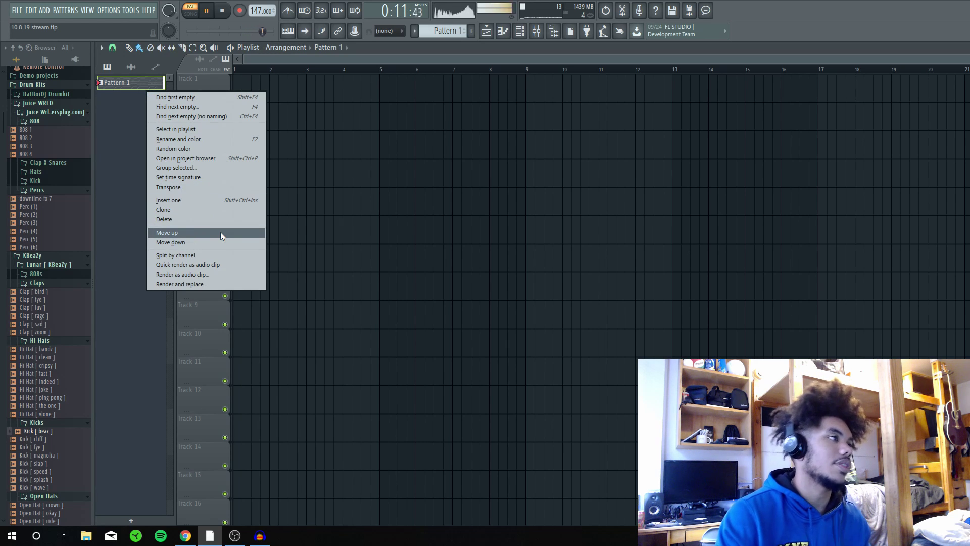
{"action": "left_click", "coordinate": [196, 255]}
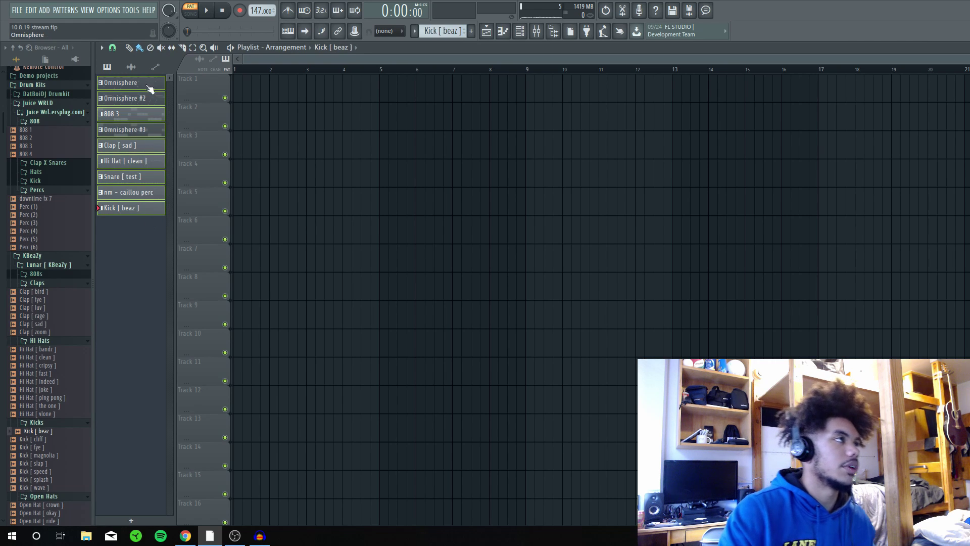
{"action": "left_click_drag", "start_coordinate": [147, 86], "coordinate": [213, 93]}
{"action": "left_click", "coordinate": [746, 185], "text": "ctrl"}
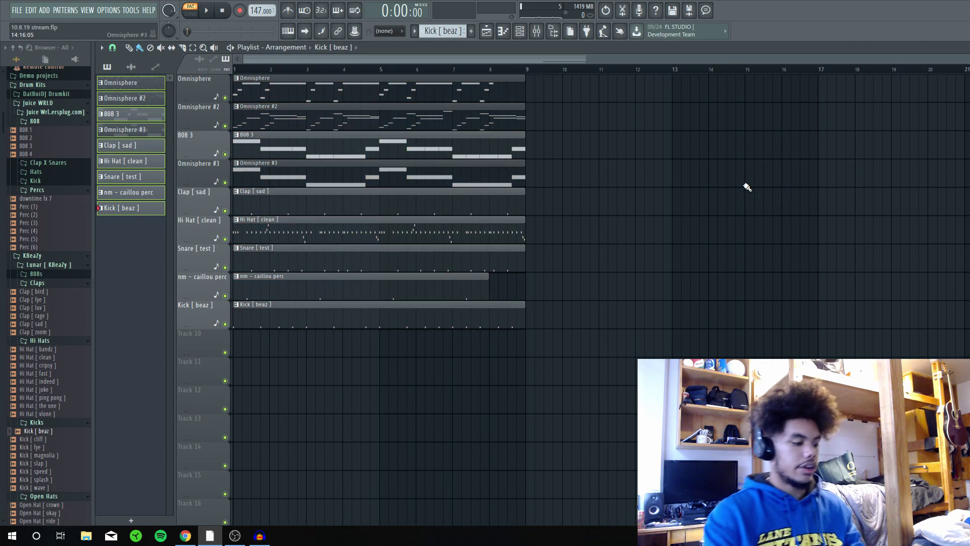
Step: Select all playlist clips and duplicate them ten times along the timeline
{"action": "key", "text": "ctrl+a"}
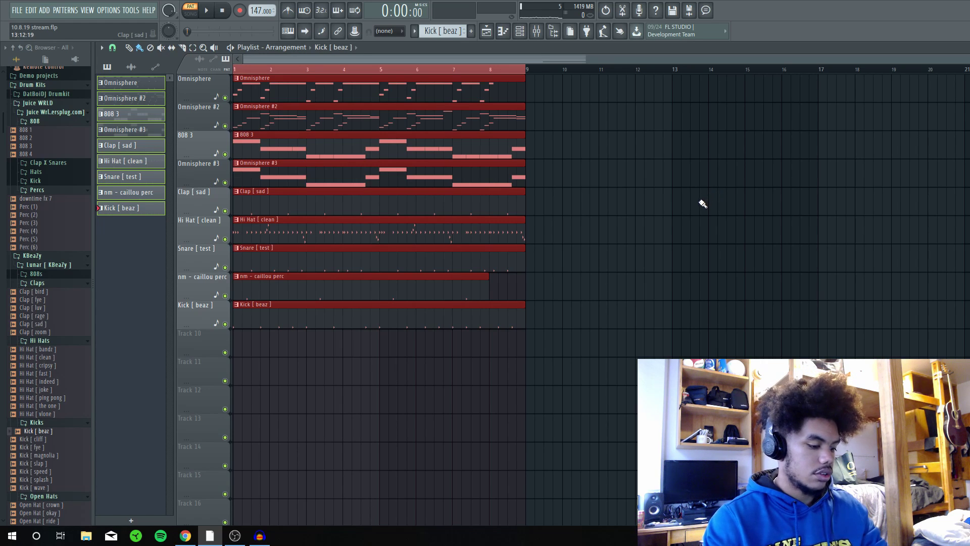
{"action": "key", "text": "ctrl+b"}
{"action": "key", "text": "ctrl+b"}
{"action": "key", "text": "ctrl+b"}
{"action": "key", "text": "ctrl+b"}
{"action": "key", "text": "ctrl+b"}
{"action": "key", "text": "ctrl+b"}
{"action": "key", "text": "ctrl+b"}
{"action": "key", "text": "ctrl+b"}
{"action": "key", "text": "ctrl+b"}
{"action": "key", "text": "ctrl+b"}
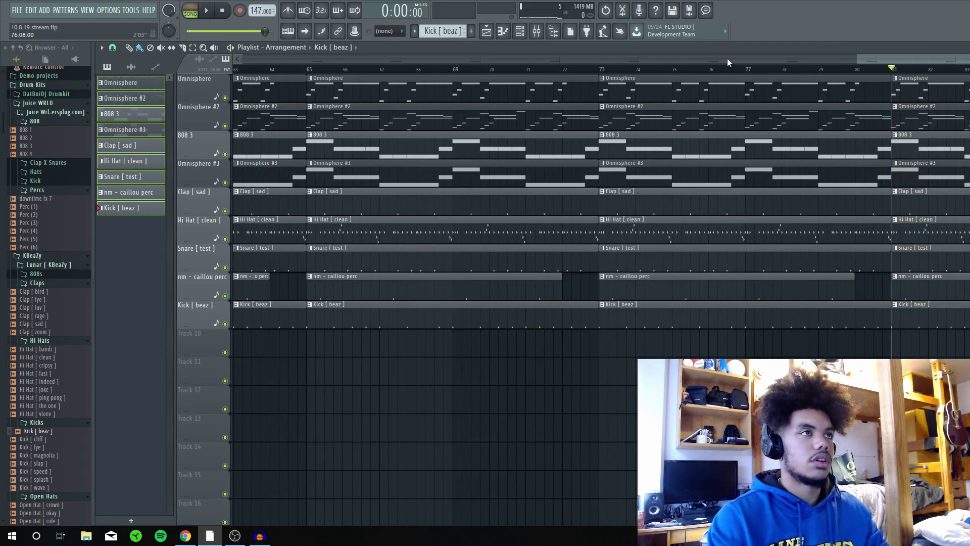
{"action": "scroll", "coordinate": [728, 63], "scroll_direction": "down", "scroll_amount": 6}
{"action": "scroll", "coordinate": [718, 63], "scroll_direction": "up", "scroll_amount": 2}
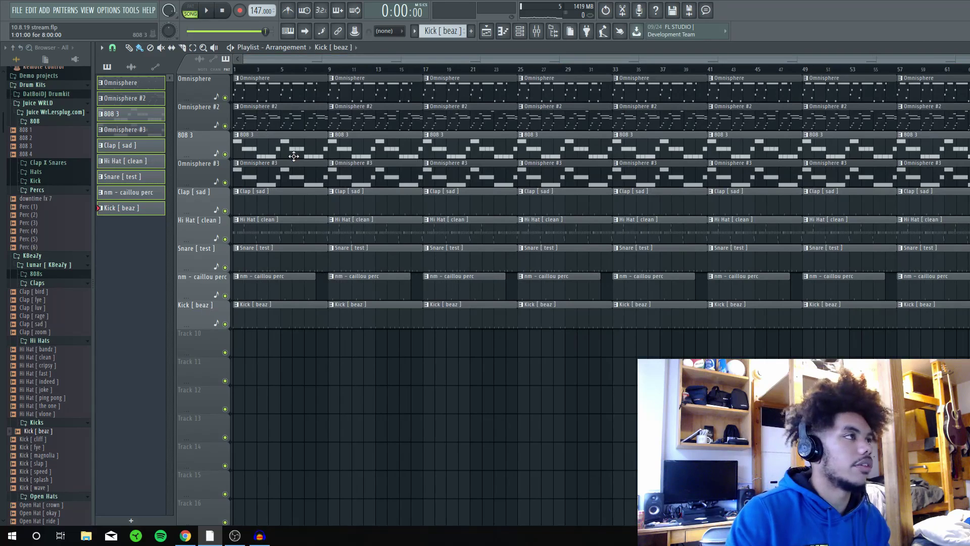
Step: Delete the drum, perc, 808 3 and Omnisphere #3 clips in bars 1 to 8
{"action": "right_click", "coordinate": [276, 309]}
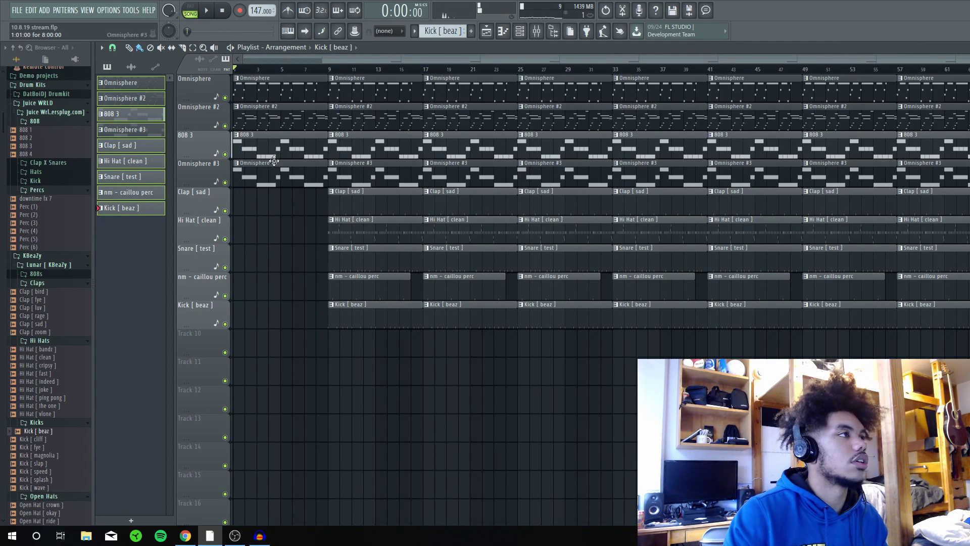
{"action": "key", "text": "space"}
{"action": "right_click", "coordinate": [281, 174]}
{"action": "key", "text": "space"}
{"action": "key", "text": "space"}
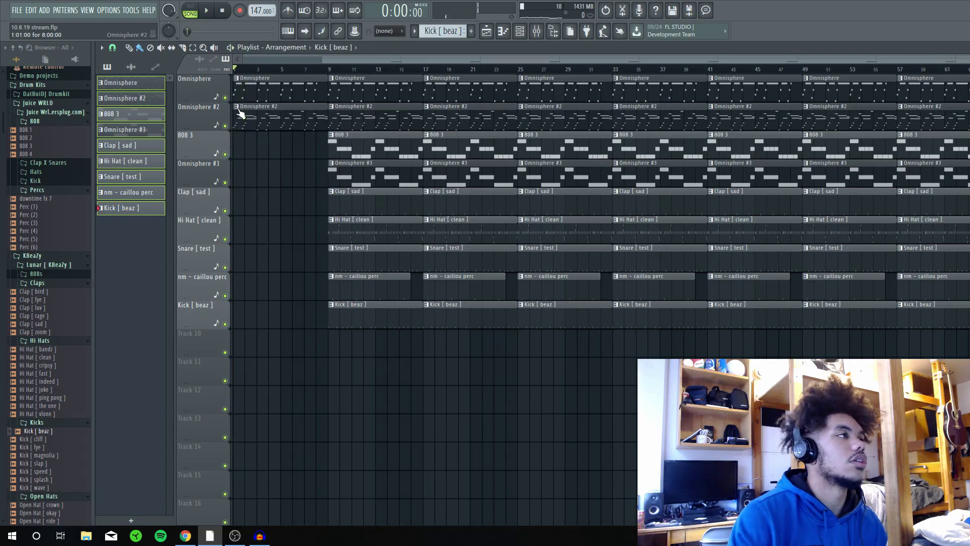
Step: Make the first Omnisphere #2 clip unique and delete the added high notes from it
{"action": "left_click", "coordinate": [236, 107]}
{"action": "left_click", "coordinate": [278, 129]}
{"action": "double_click", "coordinate": [277, 126]}
{"action": "left_click_drag", "start_coordinate": [158, 146], "coordinate": [482, 208]}
{"action": "key", "text": "Delete"}
{"action": "key", "text": "F5"}
{"action": "key", "text": "space"}
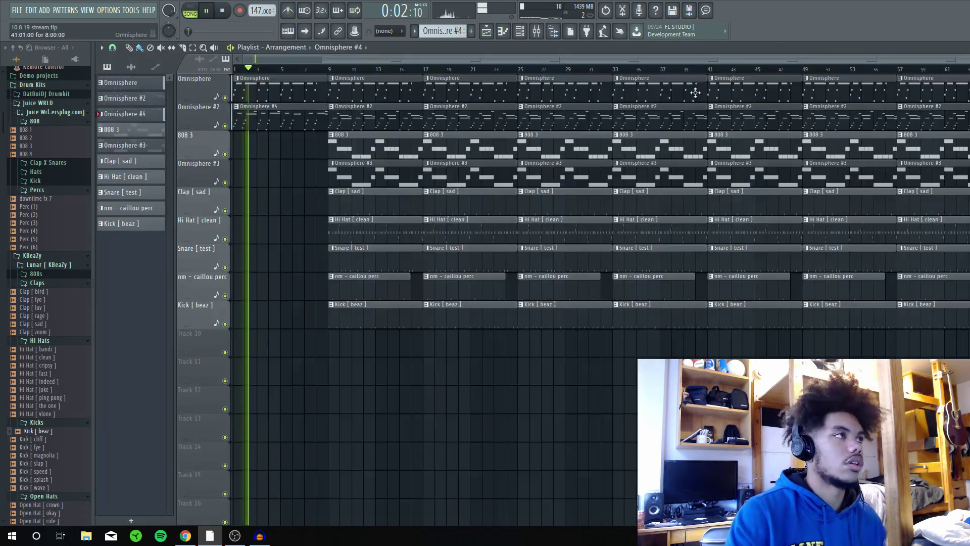
Step: Review the intro's Omnisphere and Omnisphere #4 notes in the piano roll while playing the song
{"action": "double_click", "coordinate": [278, 95]}
{"action": "key", "text": "space"}
{"action": "key", "text": "space"}
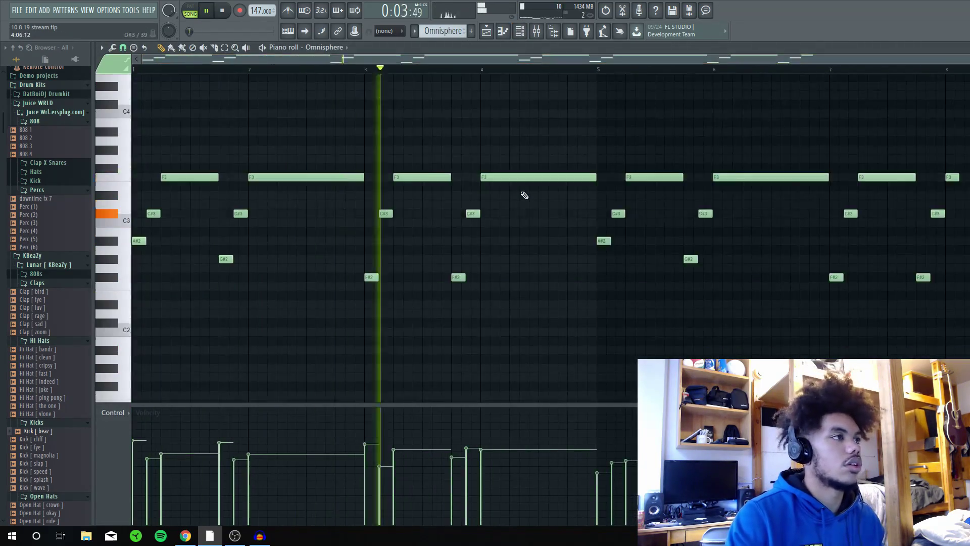
{"action": "key", "text": "space"}
{"action": "key", "text": "F5"}
{"action": "double_click", "coordinate": [271, 93]}
{"action": "key", "text": "space"}
{"action": "key", "text": "F5"}
{"action": "double_click", "coordinate": [278, 127]}
{"action": "key", "text": "space"}
{"action": "key", "text": "space"}
{"action": "scroll", "coordinate": [448, 231], "scroll_direction": "up", "scroll_amount": 8}
{"action": "key", "text": "space"}
{"action": "key", "text": "space"}
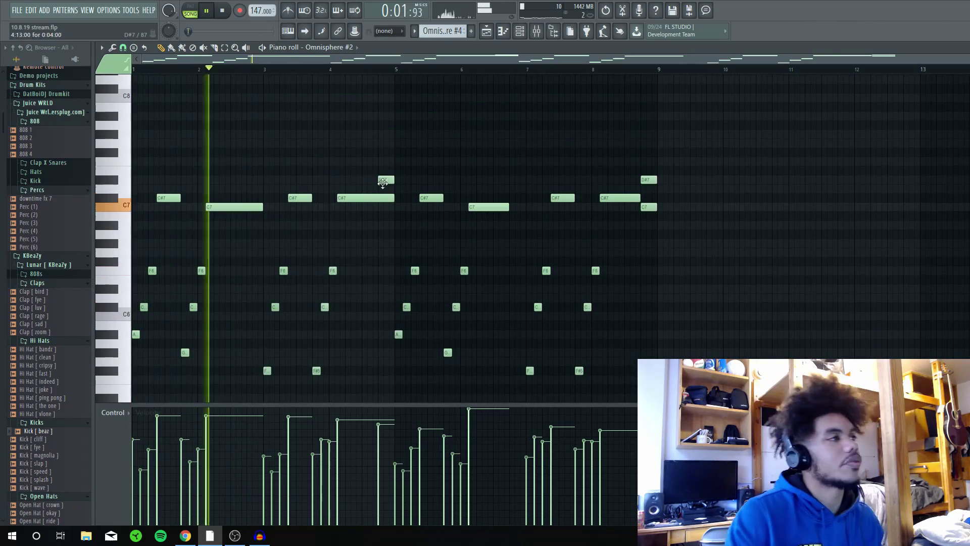
{"action": "key", "text": "F5"}
{"action": "key", "text": "space"}
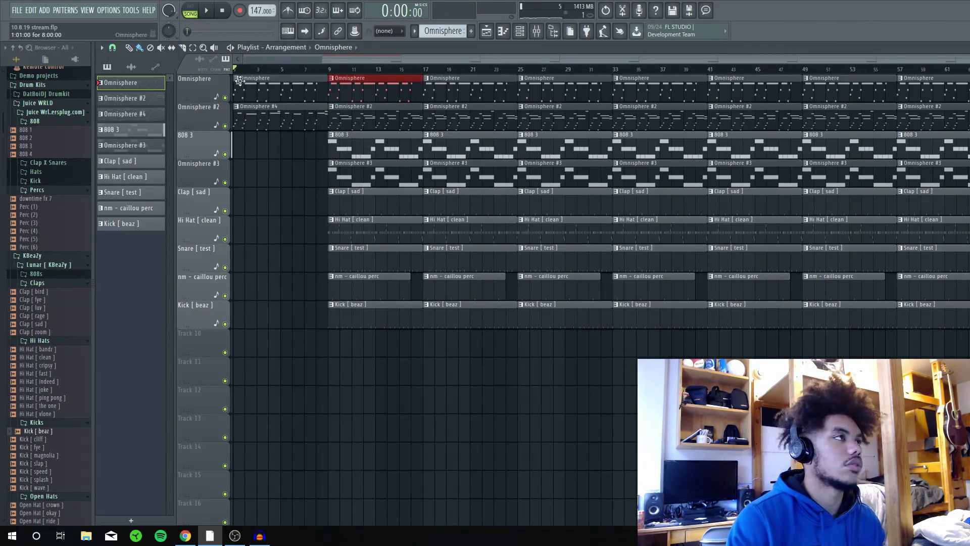
Step: Give the Omnisphere pattern a magenta colour and play the arrangement
{"action": "left_click", "coordinate": [236, 79]}
{"action": "left_click", "coordinate": [265, 106]}
{"action": "key", "text": "space"}
{"action": "scroll", "coordinate": [305, 227], "scroll_direction": "down", "scroll_amount": 1}
{"action": "scroll", "coordinate": [306, 212], "scroll_direction": "up", "scroll_amount": 4}
{"action": "scroll", "coordinate": [510, 72], "scroll_direction": "down", "scroll_amount": 4}
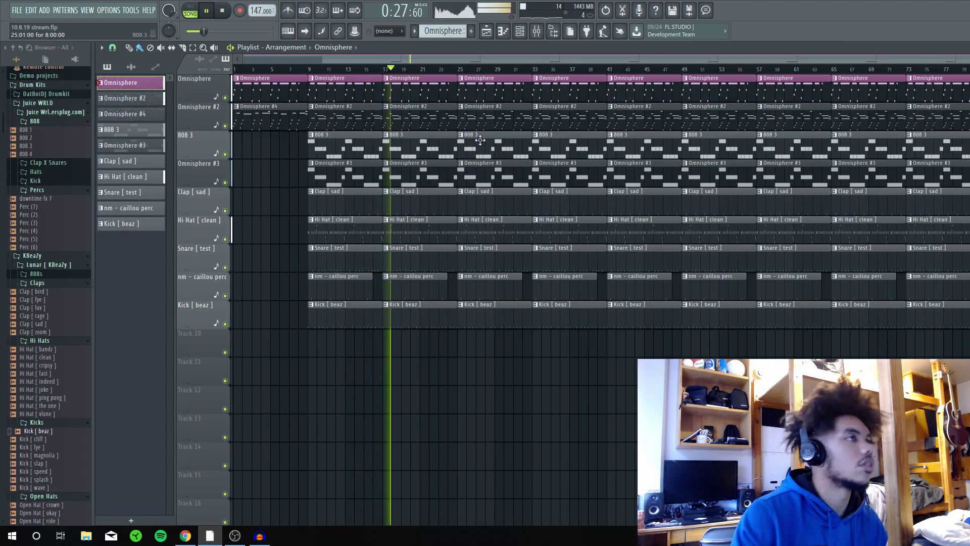
Step: Delete the Omnisphere, 808 3, Omnisphere #3, Snare [ test ], perc and Kick [ beaz ] clips in bars 25 to 32
{"action": "right_click", "coordinate": [482, 91]}
{"action": "right_click", "coordinate": [481, 144]}
{"action": "right_click", "coordinate": [484, 175]}
{"action": "right_click", "coordinate": [489, 259]}
{"action": "right_click", "coordinate": [488, 287]}
{"action": "right_click", "coordinate": [487, 316]}
{"action": "left_click", "coordinate": [459, 91]}
{"action": "left_click", "coordinate": [498, 92], "text": "ctrl"}
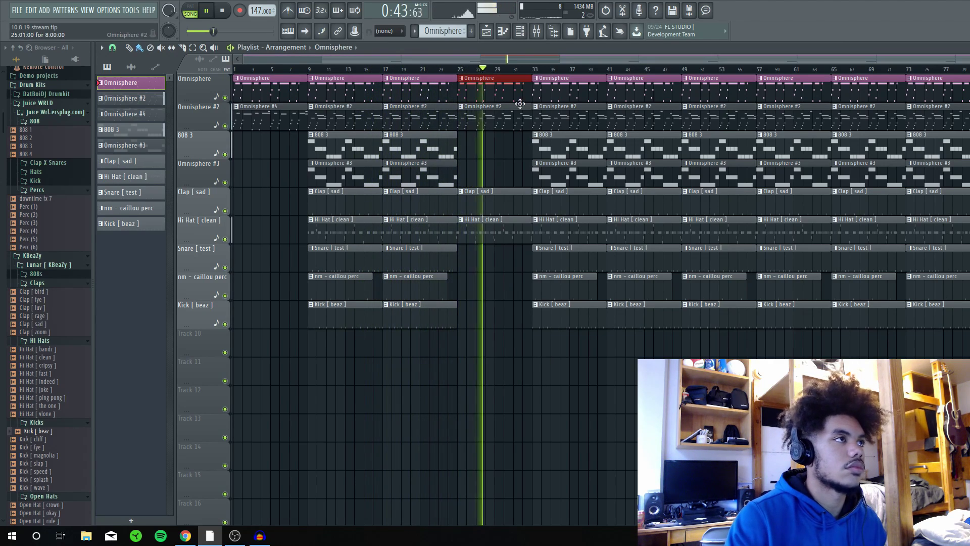
{"action": "right_click", "coordinate": [515, 93]}
{"action": "key", "text": "space"}
Step: Colour the Omnisphere #4 pattern magenta and use it to replace the Omnisphere #2 clip at bar 25
{"action": "left_click", "coordinate": [236, 107]}
{"action": "left_click", "coordinate": [266, 135]}
{"action": "left_click", "coordinate": [382, 211]}
{"action": "right_click", "coordinate": [480, 117]}
{"action": "left_click", "coordinate": [270, 117]}
{"action": "left_click", "coordinate": [464, 117]}
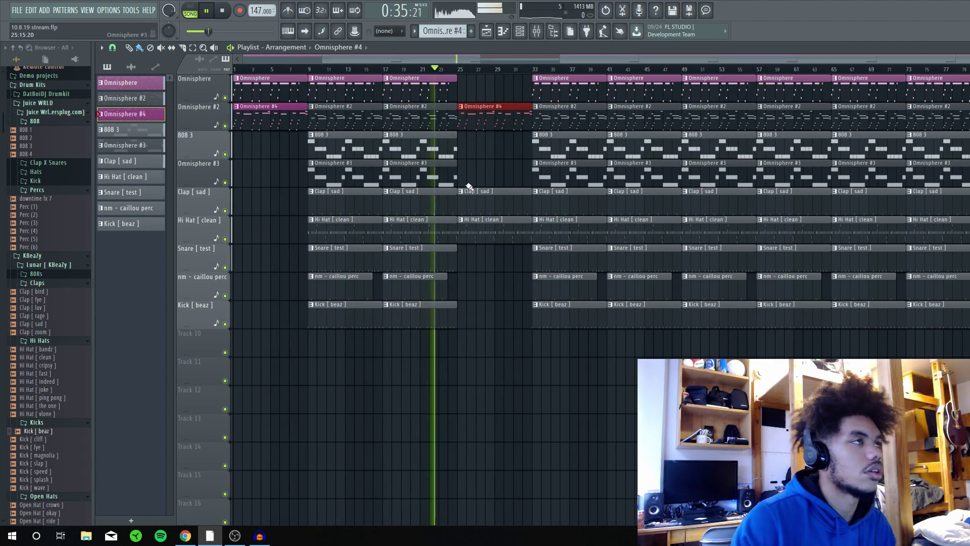
Step: In the bars 25 to 32 section, start the Hi Hat [ clean ] clip at bar 26 and a Snare [ test ] clip at bar 29
{"action": "scroll", "coordinate": [533, 85], "scroll_direction": "up", "scroll_amount": 3}
{"action": "left_click", "coordinate": [502, 85], "text": "ctrl"}
{"action": "key", "text": "space"}
{"action": "key", "text": "space"}
{"action": "left_click_drag", "start_coordinate": [349, 234], "coordinate": [438, 268]}
{"action": "left_click", "coordinate": [531, 265]}
{"action": "left_click", "coordinate": [349, 268]}
Step: At bar 33, replace Omnisphere #2 with Omnisphere #4 and delete the Omnisphere #3 and Kick [ beaz ] clips
{"action": "right_click", "coordinate": [576, 174]}
{"action": "right_click", "coordinate": [593, 125]}
{"action": "left_click", "coordinate": [498, 119]}
{"action": "key", "text": "space"}
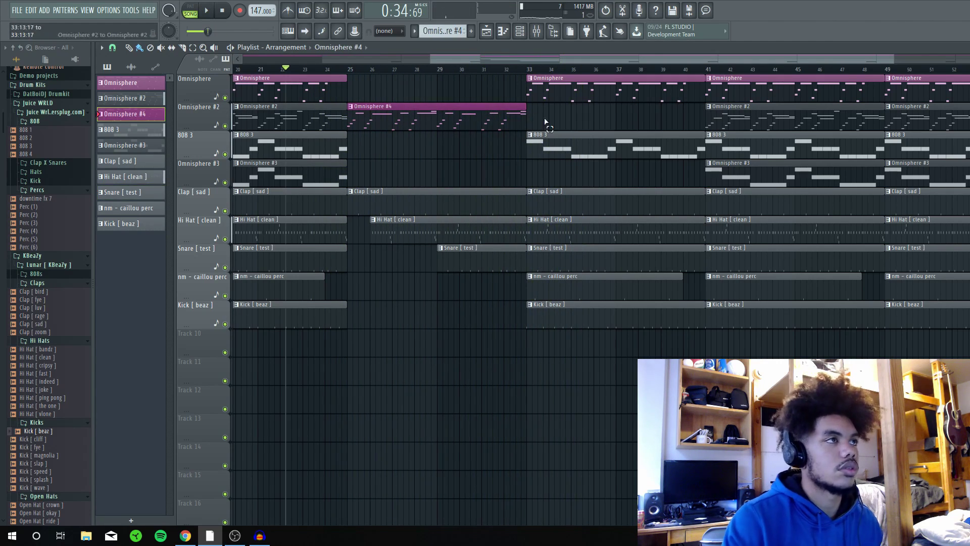
{"action": "left_click", "coordinate": [546, 121]}
{"action": "left_click", "coordinate": [527, 69]}
{"action": "right_click", "coordinate": [627, 314]}
{"action": "key", "text": "space"}
Step: Replace the Omnisphere #2 clip at bar 41 with Omnisphere #4 and delete the Kick [ beaz ] clip there
{"action": "scroll", "coordinate": [556, 202], "scroll_direction": "down", "scroll_amount": 3}
{"action": "right_click", "coordinate": [627, 120]}
{"action": "left_click", "coordinate": [627, 120]}
{"action": "right_click", "coordinate": [632, 316]}
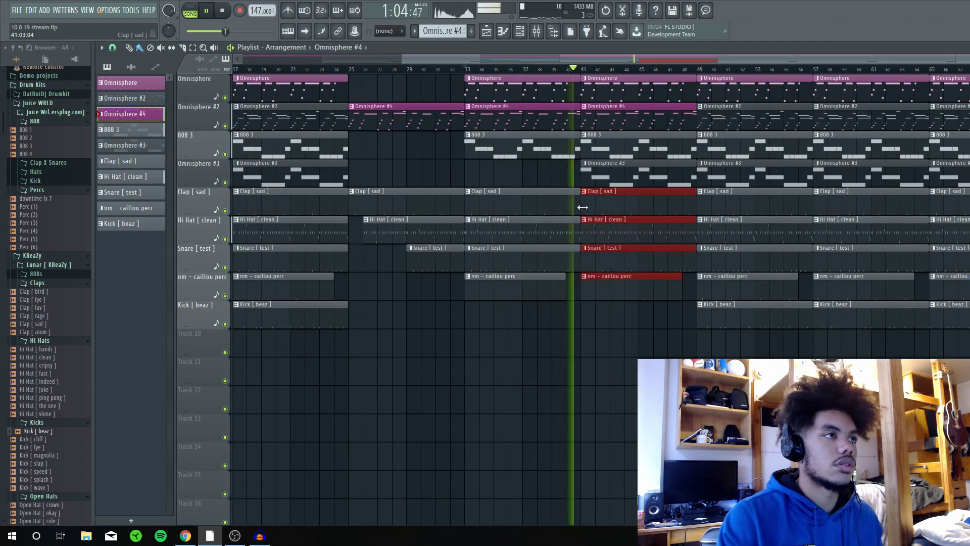
Step: Trim the clap, hi-hat, snare and perc clips of bars 41 to 48 by one bar at each end, and delete Omnisphere #3 there
{"action": "left_click_drag", "start_coordinate": [583, 208], "coordinate": [597, 207]}
{"action": "left_click", "coordinate": [638, 316], "text": "ctrl"}
{"action": "right_click", "coordinate": [639, 181]}
{"action": "left_click_drag", "start_coordinate": [673, 205], "coordinate": [690, 260]}
{"action": "left_click_drag", "start_coordinate": [695, 213], "coordinate": [684, 213]}
{"action": "left_click", "coordinate": [690, 316], "text": "ctrl"}
{"action": "scroll", "coordinate": [702, 364], "scroll_direction": "down", "scroll_amount": 3}
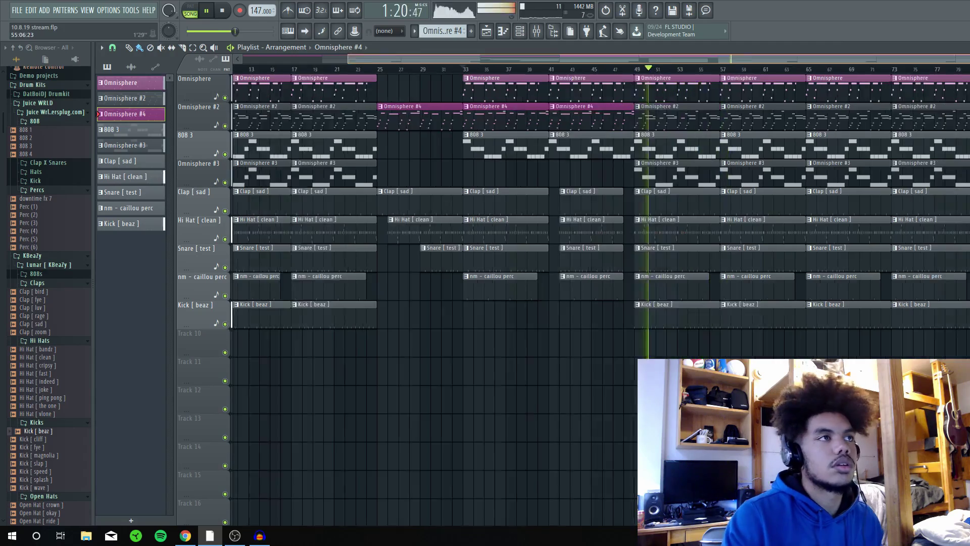
Step: Delete all the playlist clips after bar 64
{"action": "scroll", "coordinate": [708, 343], "scroll_direction": "down", "scroll_amount": 1}
{"action": "left_click_drag", "start_coordinate": [950, 343], "coordinate": [720, 83]}
{"action": "key", "text": "Delete"}
Step: Duplicate earlier sections to fill bars 65 to 104, and trim all clips at bar 89 except Omnisphere #2 to start at bar 91
{"action": "left_click_drag", "start_coordinate": [323, 84], "coordinate": [712, 343]}
{"action": "key", "text": "ctrl+b"}
{"action": "left_click", "coordinate": [707, 151], "text": "ctrl"}
{"action": "key", "text": "ctrl+b"}
{"action": "left_click_drag", "start_coordinate": [885, 213], "coordinate": [876, 213]}
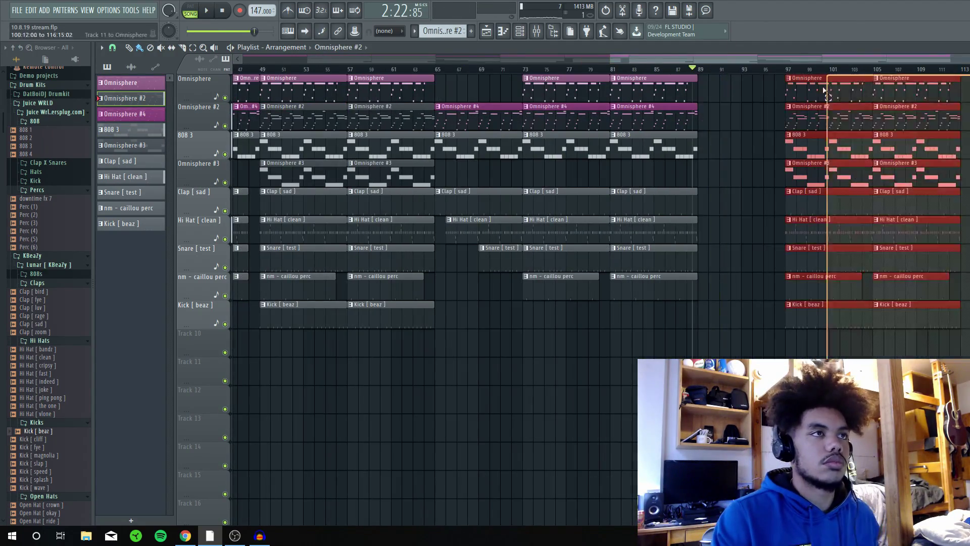
{"action": "left_click_drag", "start_coordinate": [809, 191], "coordinate": [723, 191]}
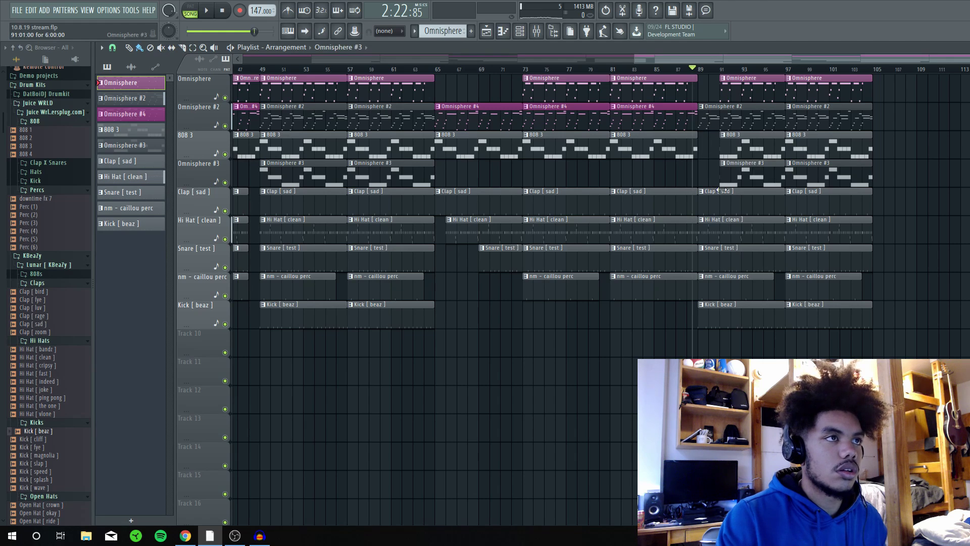
Step: Add Omnisphere #4 and Omnisphere clips at bar 105 as an outro and save the project
{"action": "left_click", "coordinate": [882, 122]}
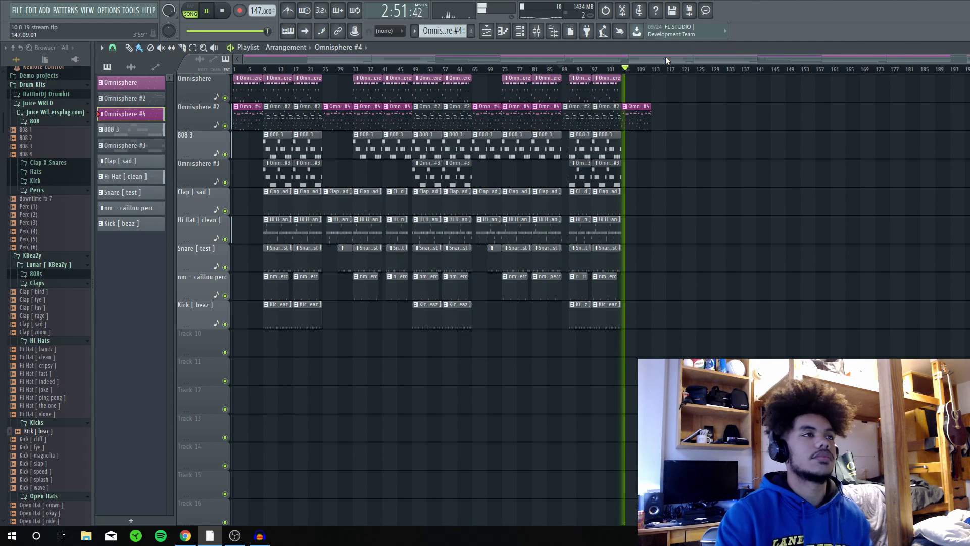
{"action": "scroll", "coordinate": [665, 56], "scroll_direction": "up", "scroll_amount": 5}
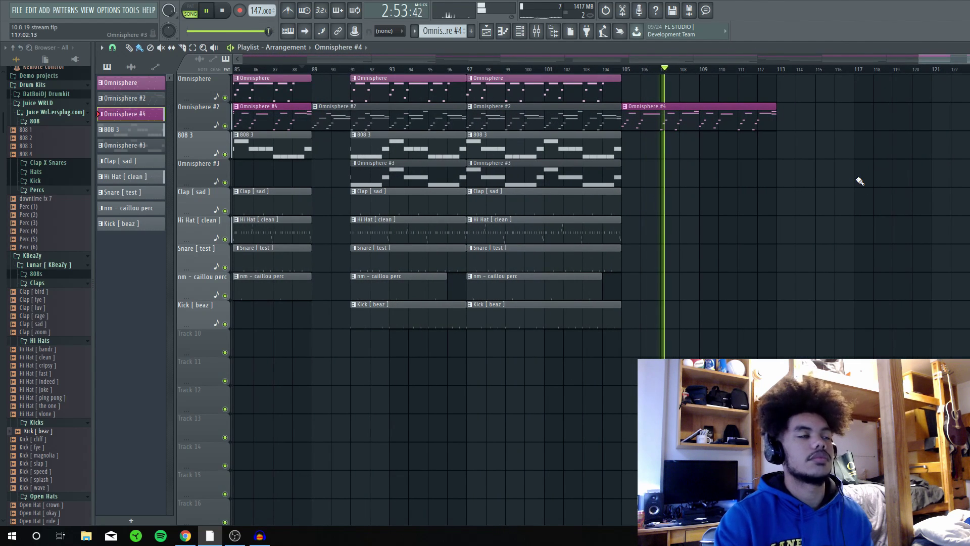
{"action": "left_click", "coordinate": [629, 90]}
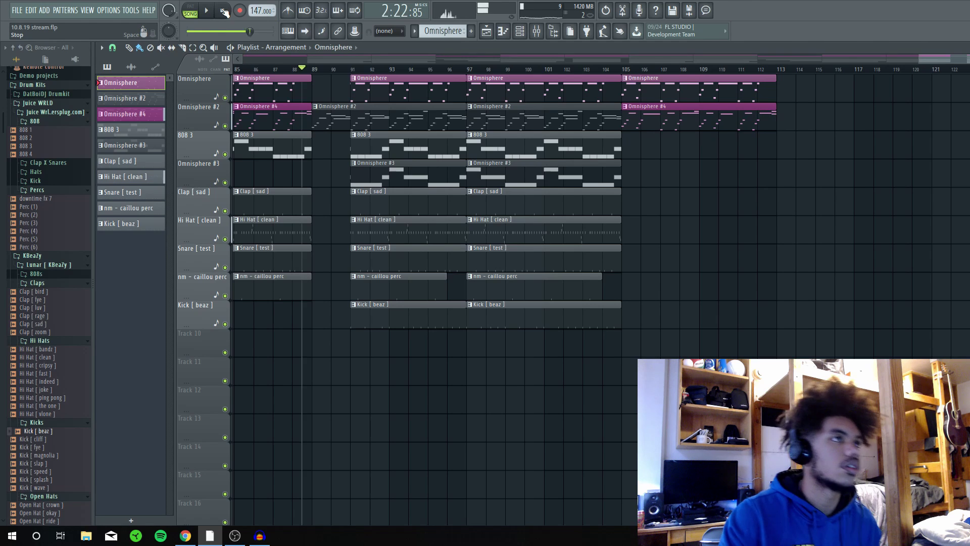
{"action": "key", "text": "ctrl+s"}
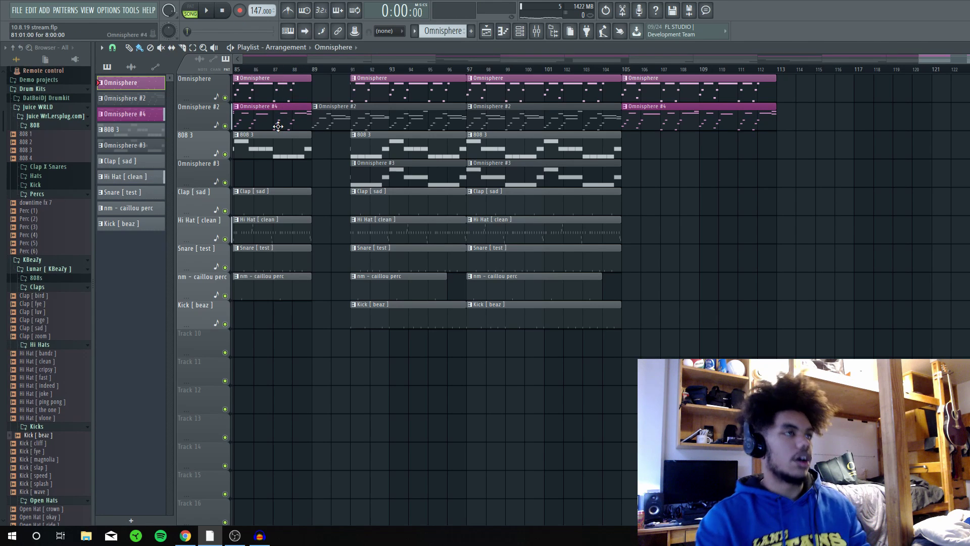
{"action": "scroll", "coordinate": [262, 10], "scroll_direction": "up", "scroll_amount": 8}
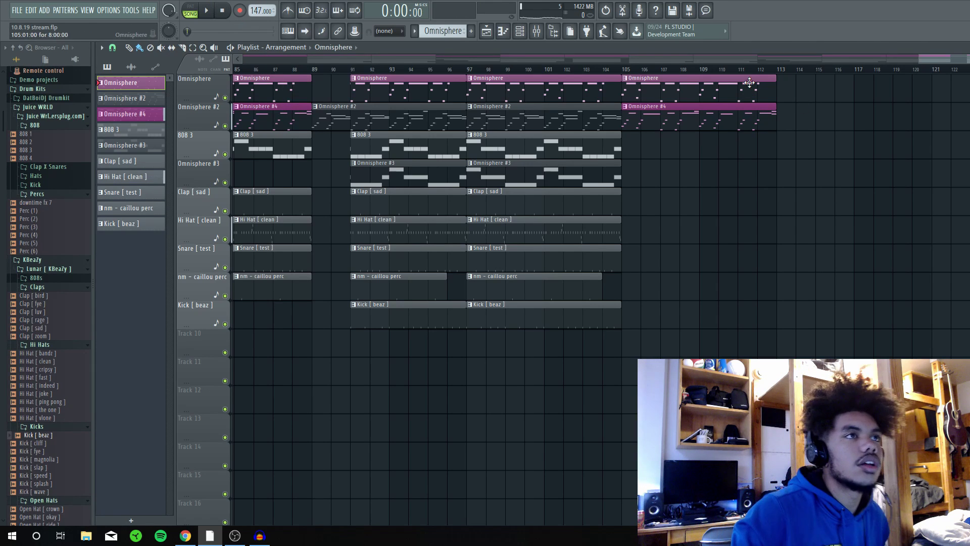